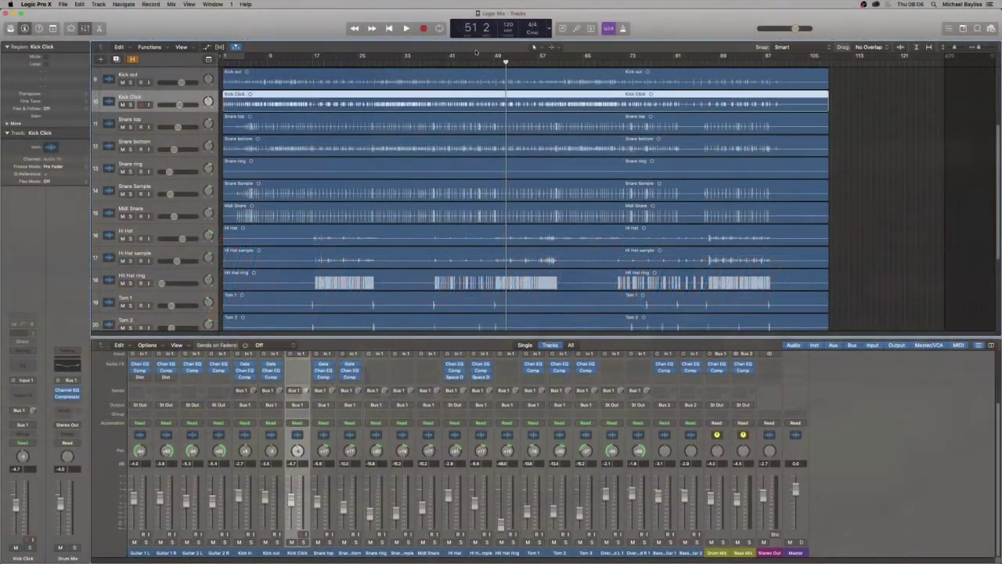
# - Return the playhead to the start of the project and reveal the hidden vocal tracks in the track list
pyautogui.press('Return')
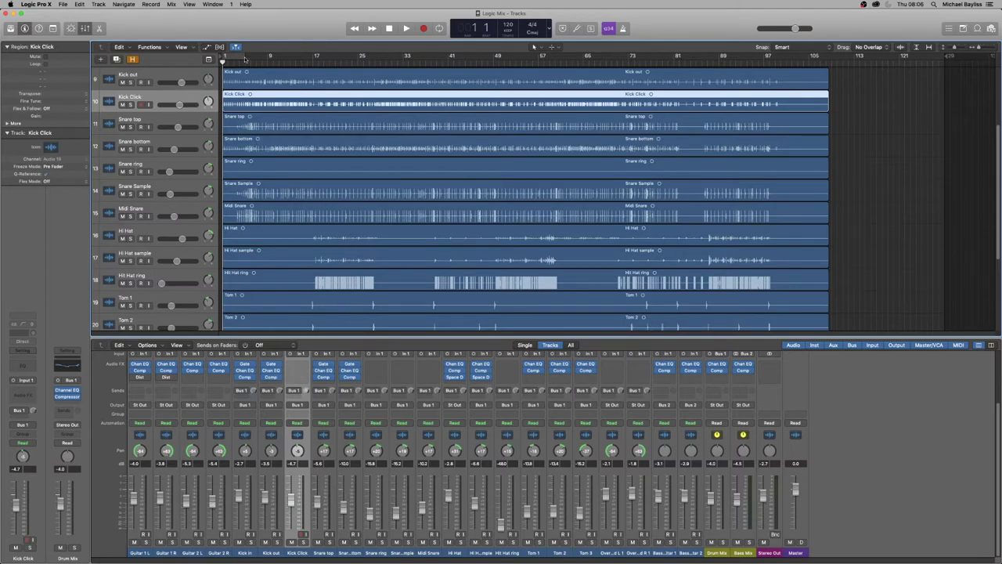
pyautogui.scroll(5, 269, 134)
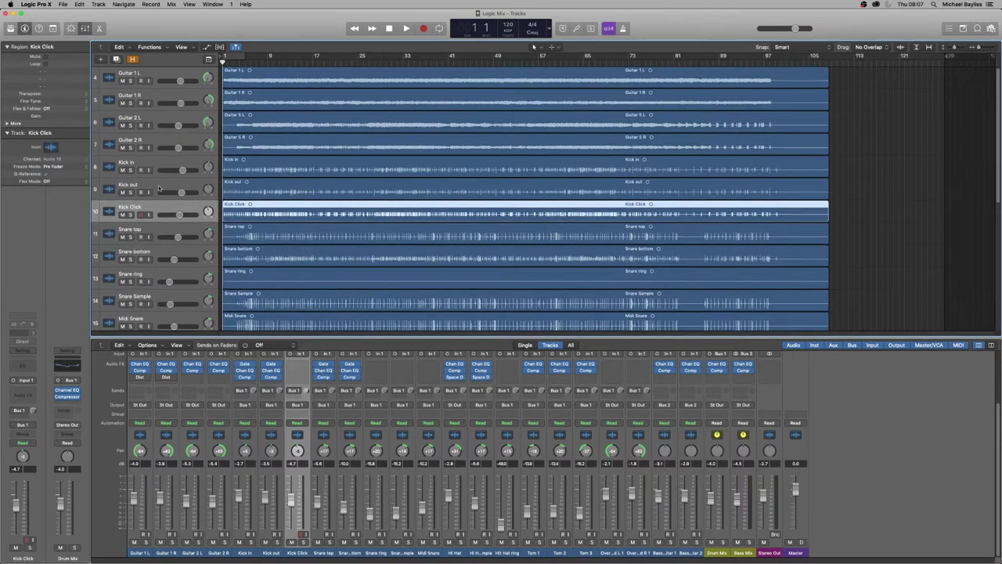
pyautogui.scroll(-6, 156, 195)
pyautogui.scroll(-5, 151, 209)
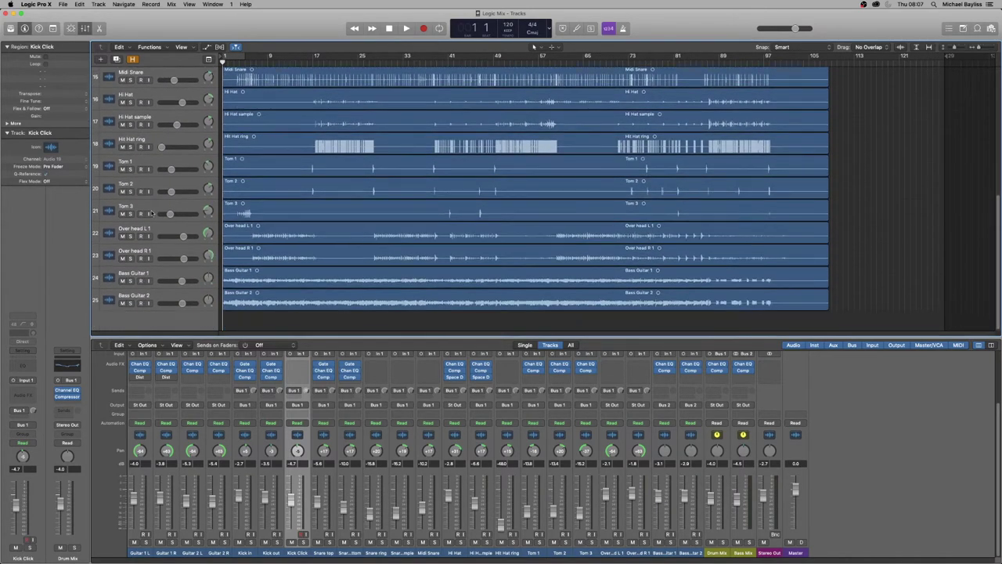
pyautogui.scroll(10, 144, 318)
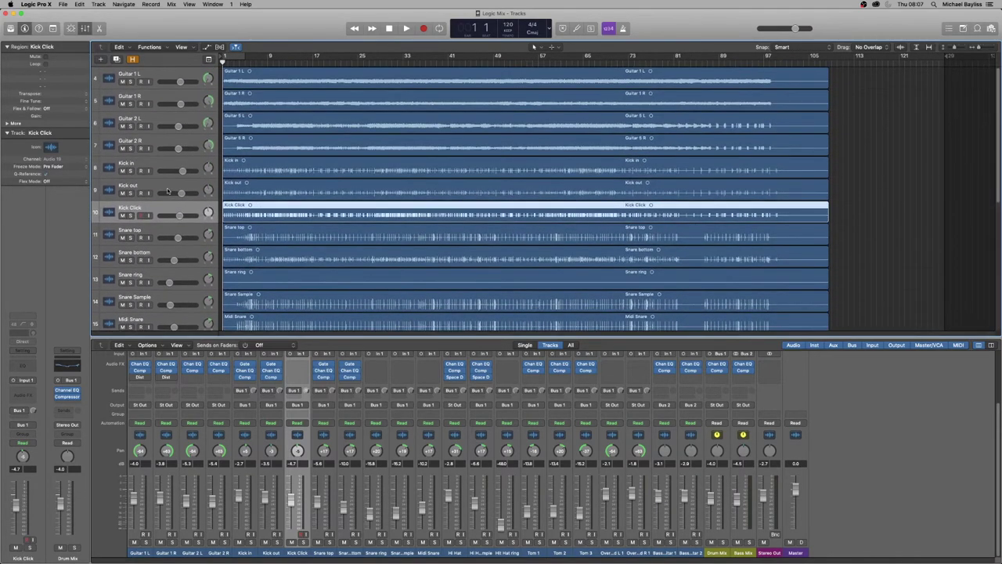
pyautogui.click(133, 60)
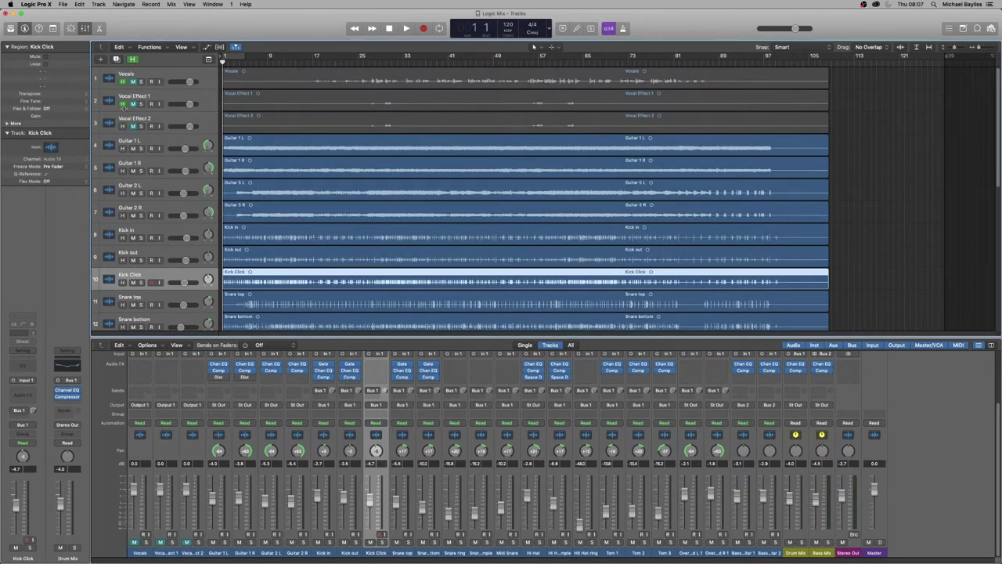
# - Unmute the Vocals, Vocal Effect 1 and Vocal Effect 2 tracks, and leave track-hiding mode
pyautogui.click(132, 82)
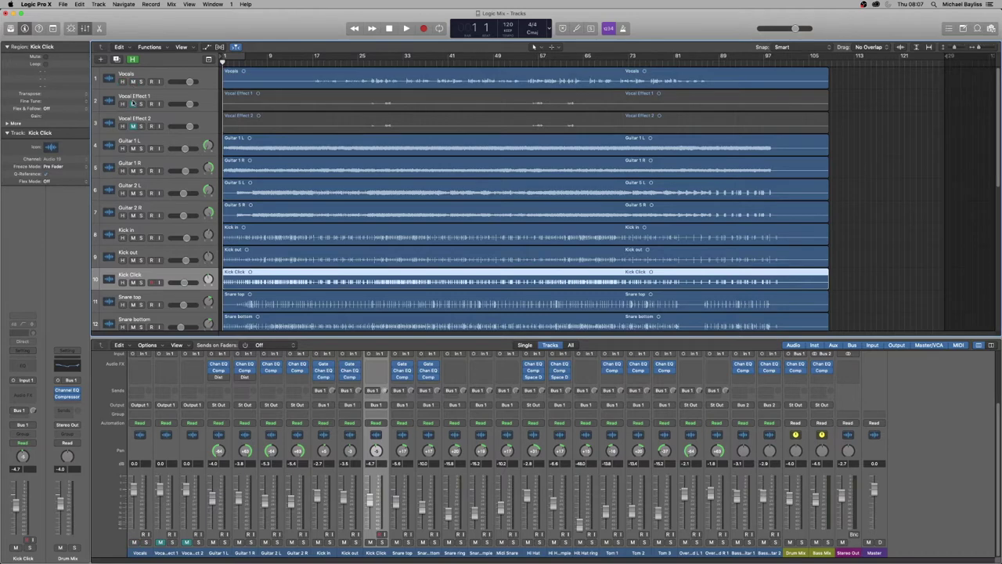
pyautogui.click(132, 103)
pyautogui.click(132, 126)
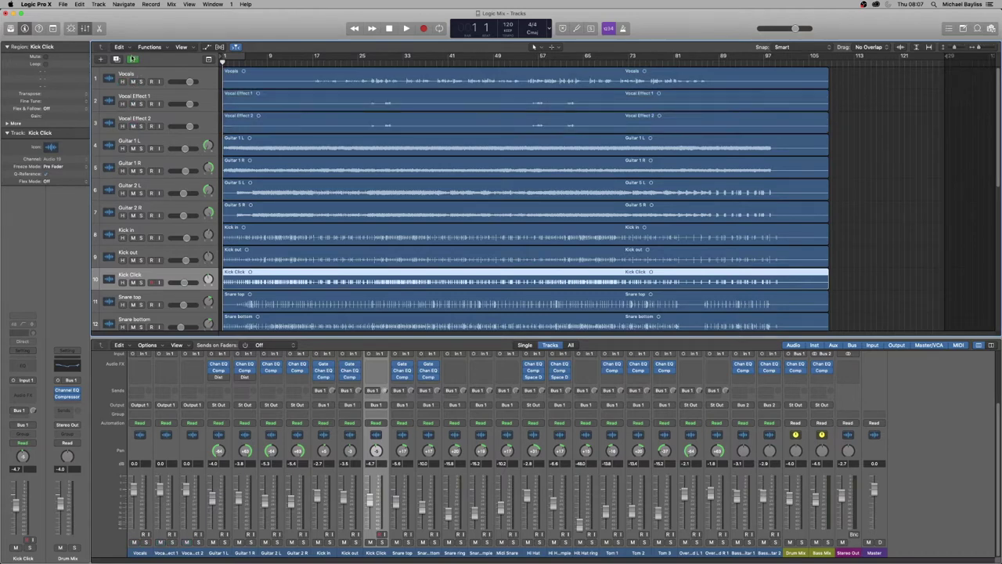
pyautogui.click(133, 60)
# - Mute Vocal Effect 1, Vocal Effect 2 and all tracks from Guitar 1 L to Bass Guitar 2, leaving only Vocals audible
pyautogui.click(123, 104)
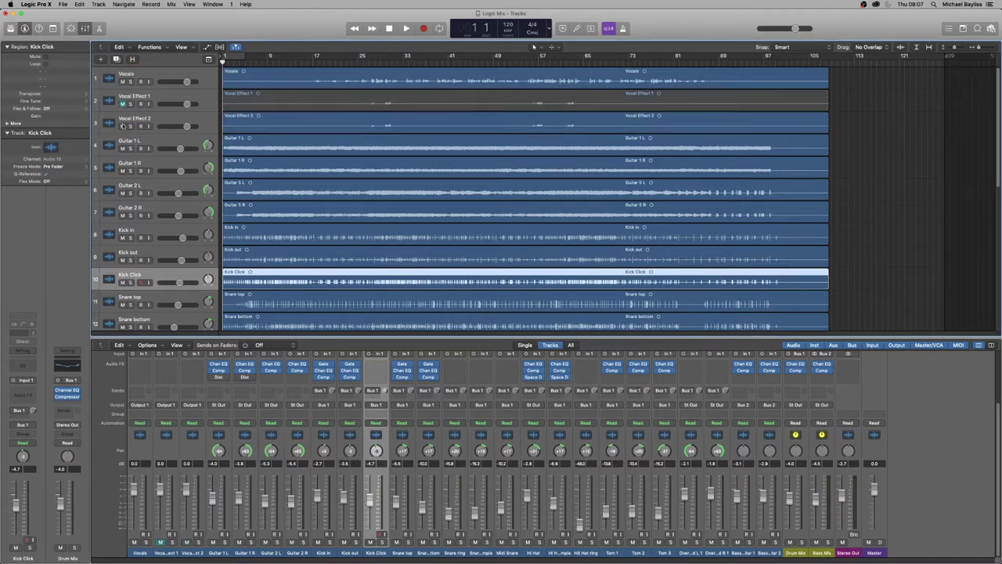
pyautogui.click(122, 126)
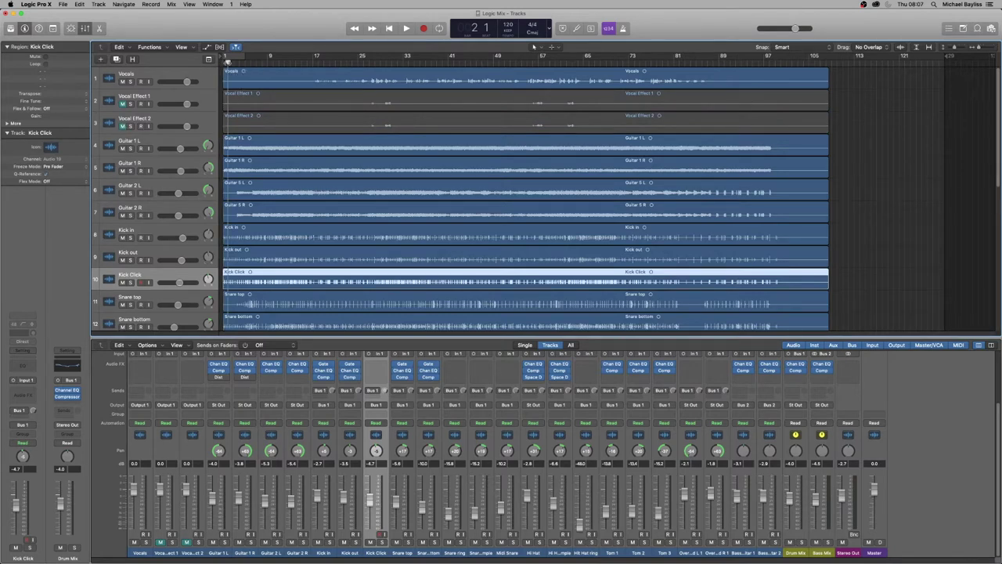
pyautogui.moveTo(123, 148); pyautogui.dragTo(122, 305)
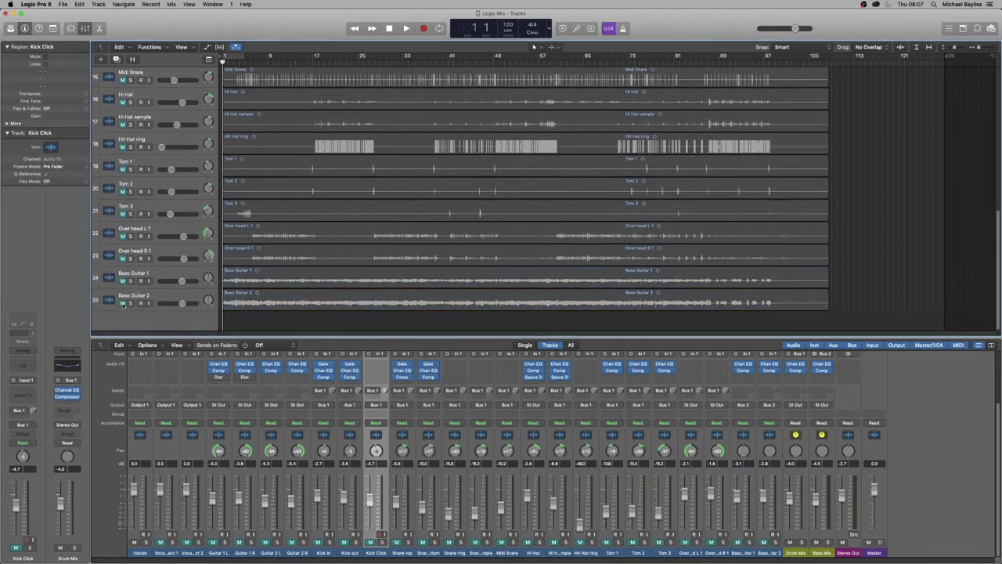
pyautogui.scroll(10, 394, 237)
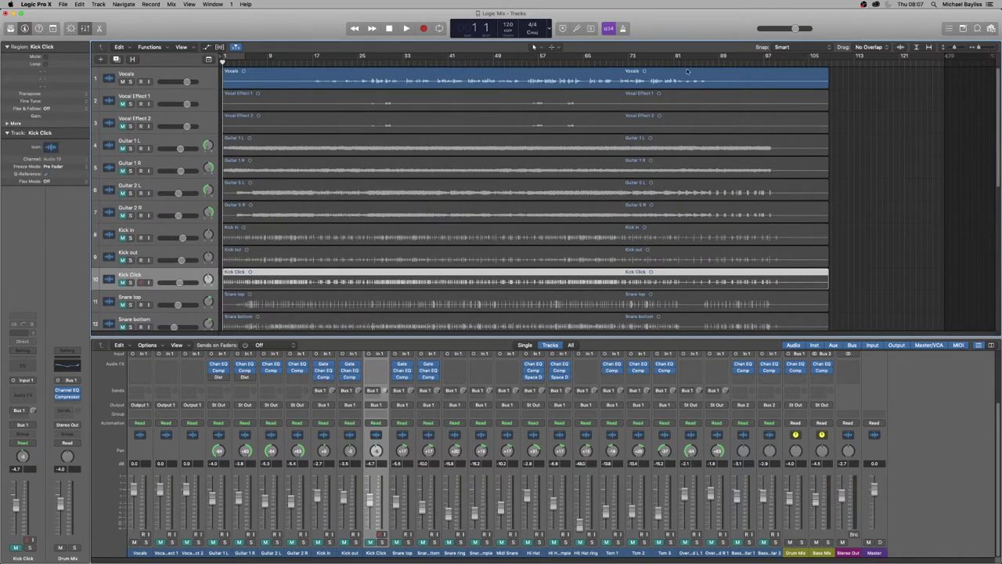
# - Route the Vocals, Vocal Effect 1 and Vocal Effect 2 channels together to the Stereo Out
pyautogui.click(144, 79)
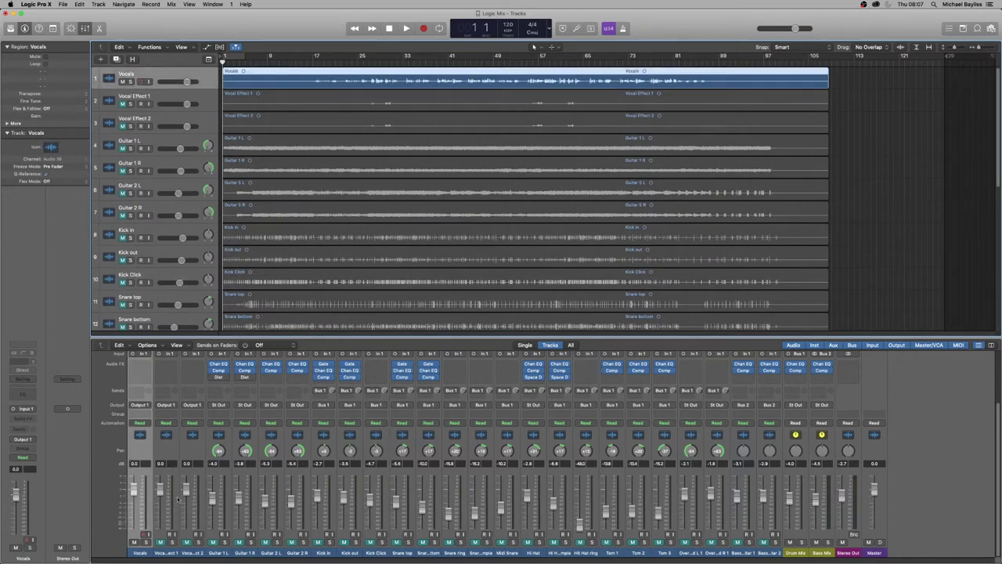
pyautogui.click(195, 557)
pyautogui.keyDown('shift'); pyautogui.click(166, 553); pyautogui.keyUp('shift')
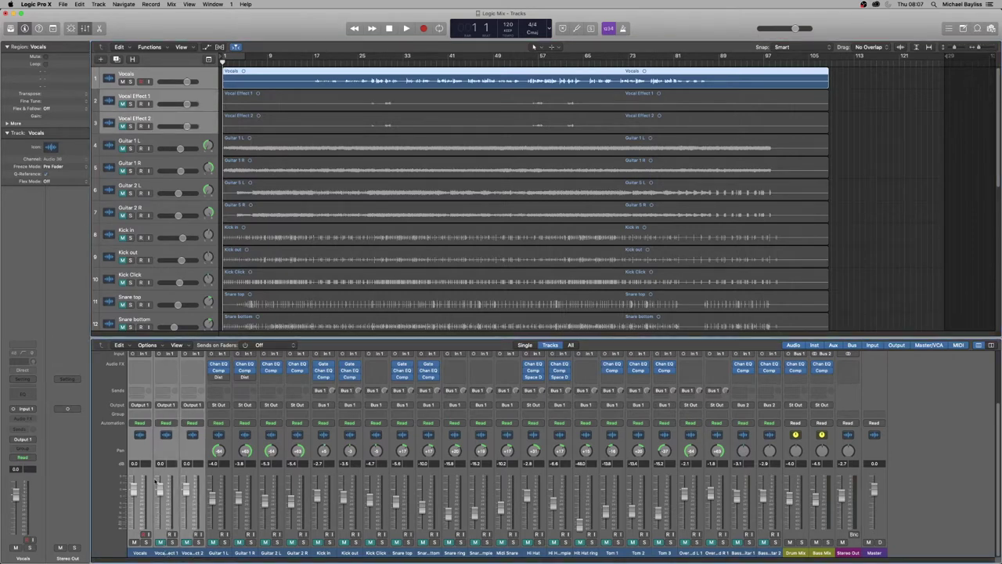
pyautogui.click(144, 408)
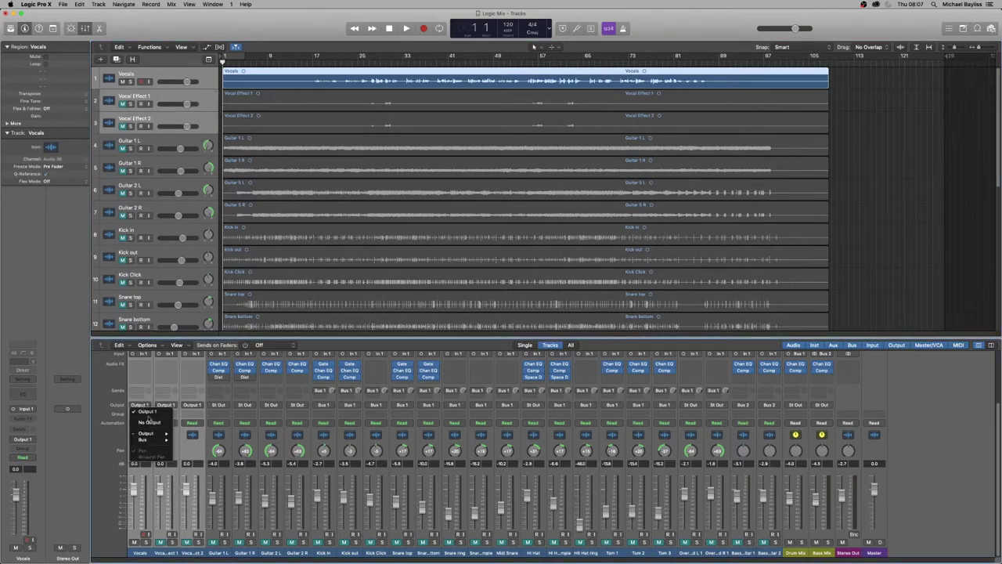
pyautogui.moveTo(153, 433)
pyautogui.click(200, 433)
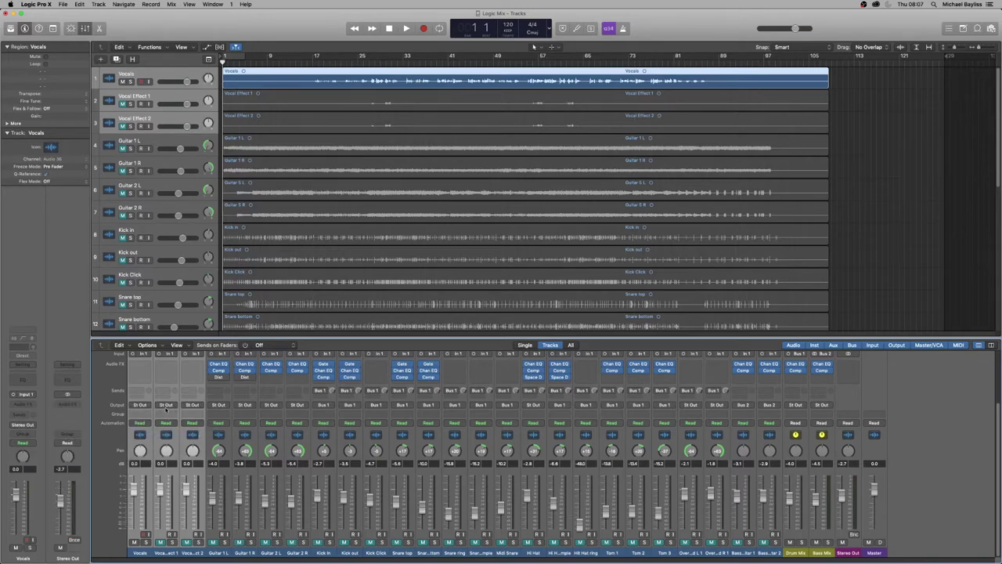
# - Select only the Vocals channel and play the song from bar 16 to hear the vocal alone
pyautogui.click(138, 553)
pyautogui.scroll(1, 148, 423)
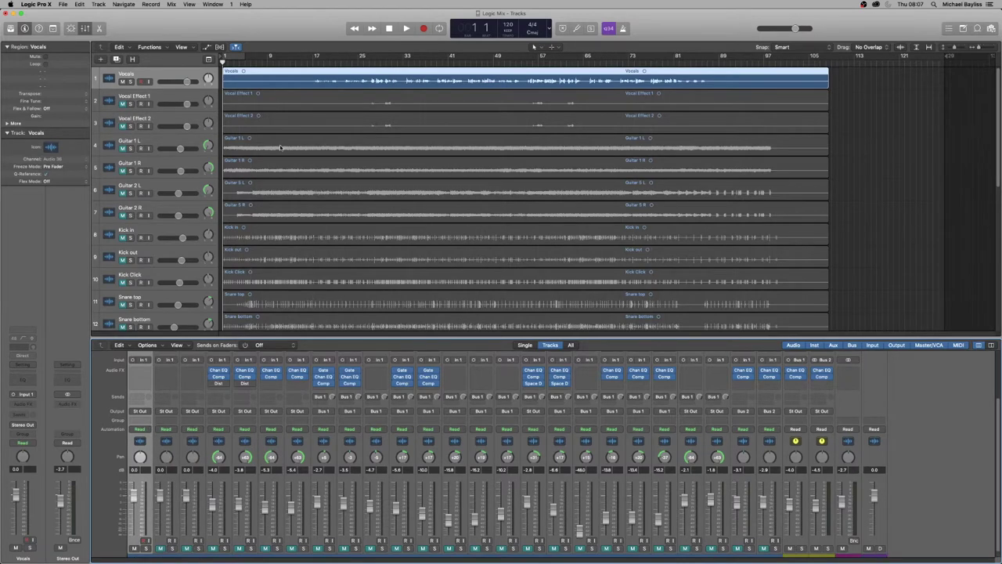
pyautogui.click(306, 62)
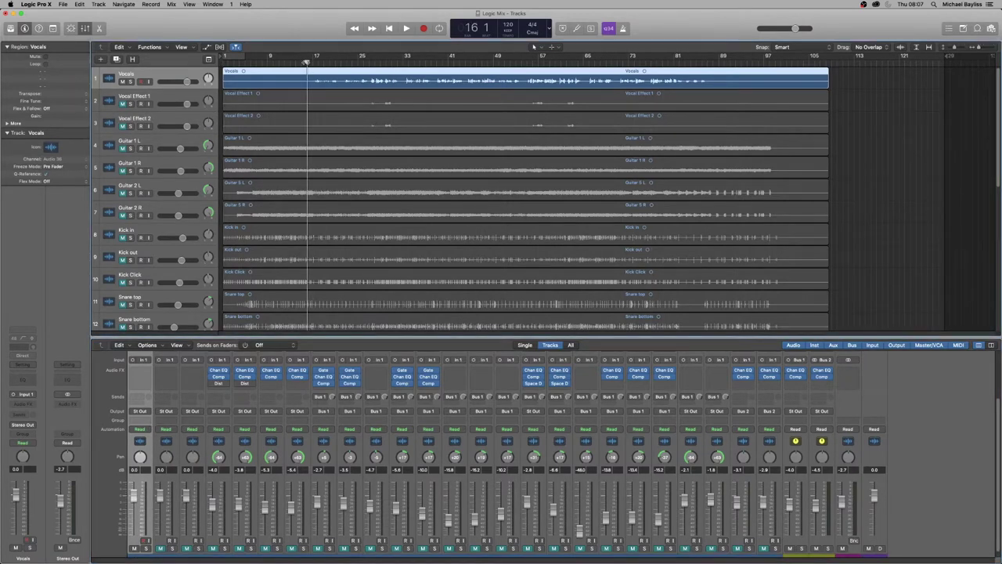
pyautogui.press('space')
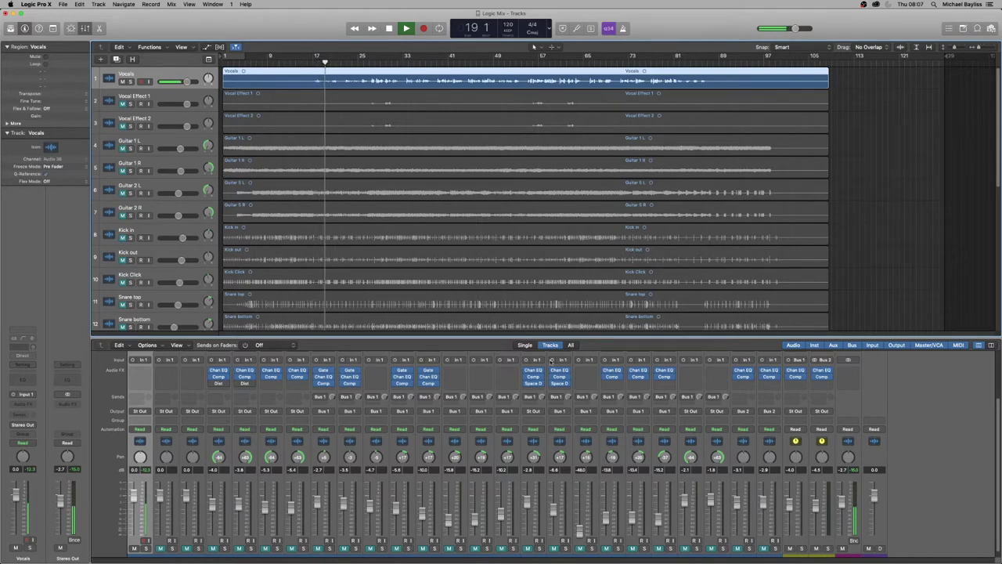
pyautogui.scroll(-1, 847, 494)
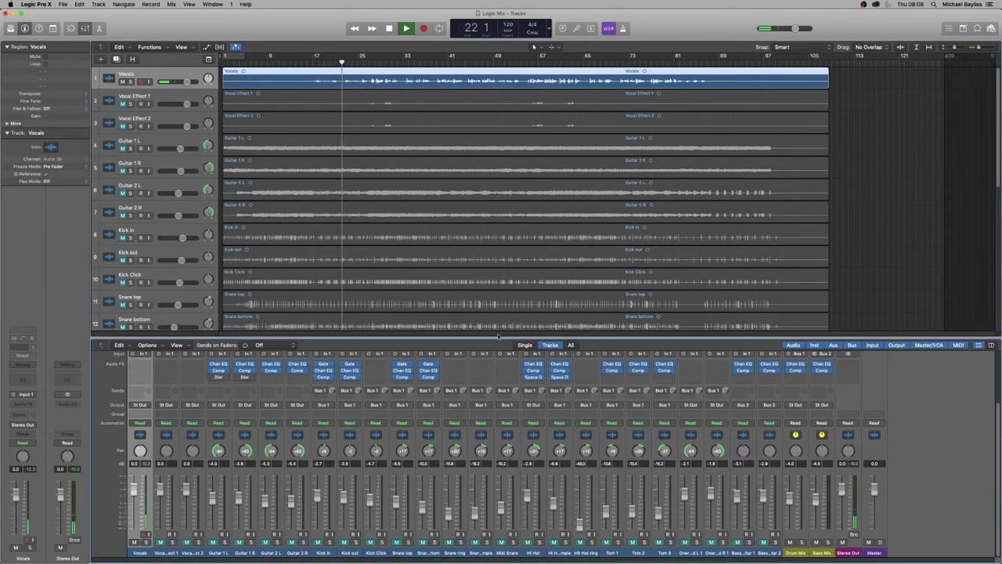
pyautogui.scroll(1, 283, 396)
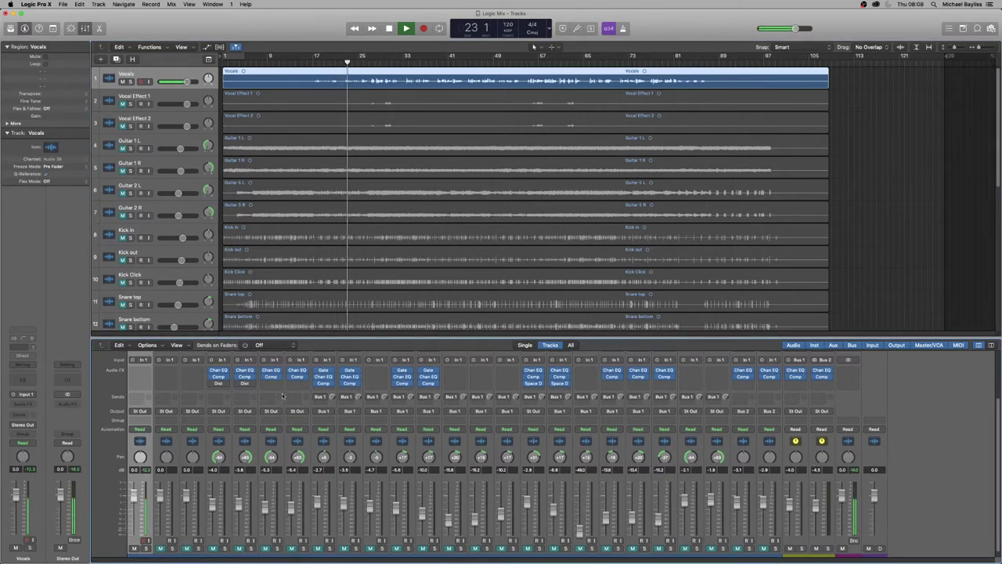
# - Insert a Channel EQ on the Vocals channel, load the Male Lead Vocal preset and close the plug-in window
pyautogui.click(141, 371)
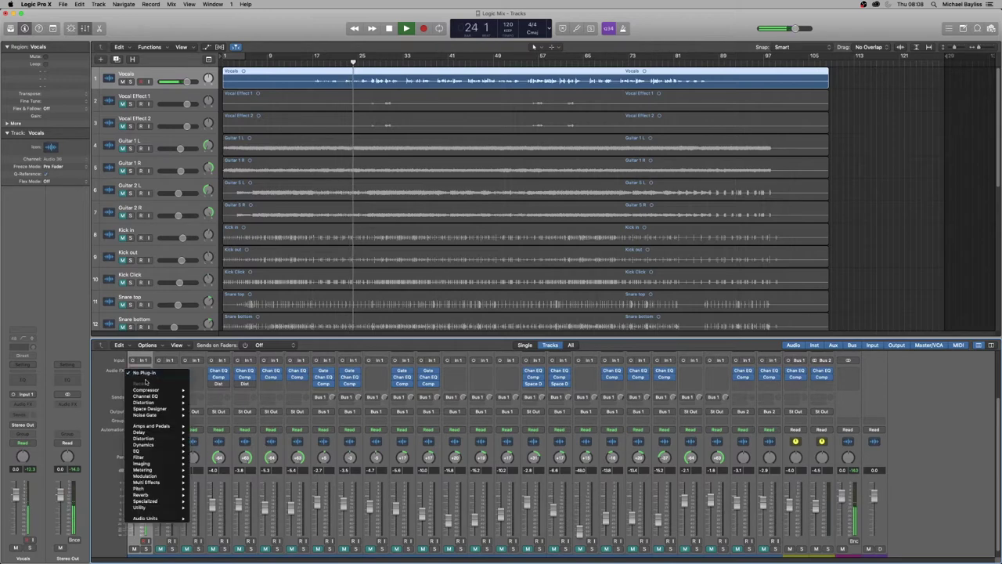
pyautogui.click(210, 399)
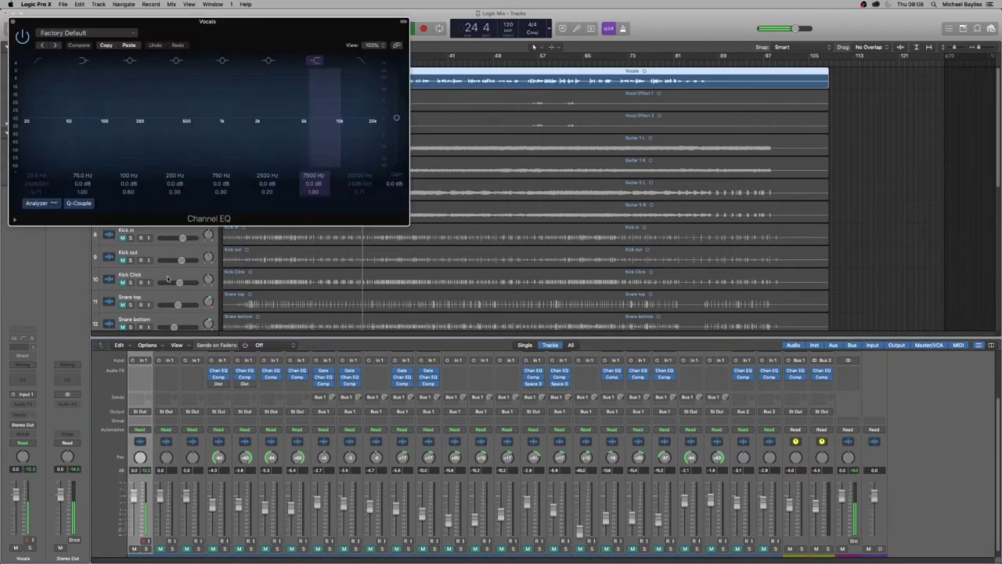
pyautogui.click(96, 32)
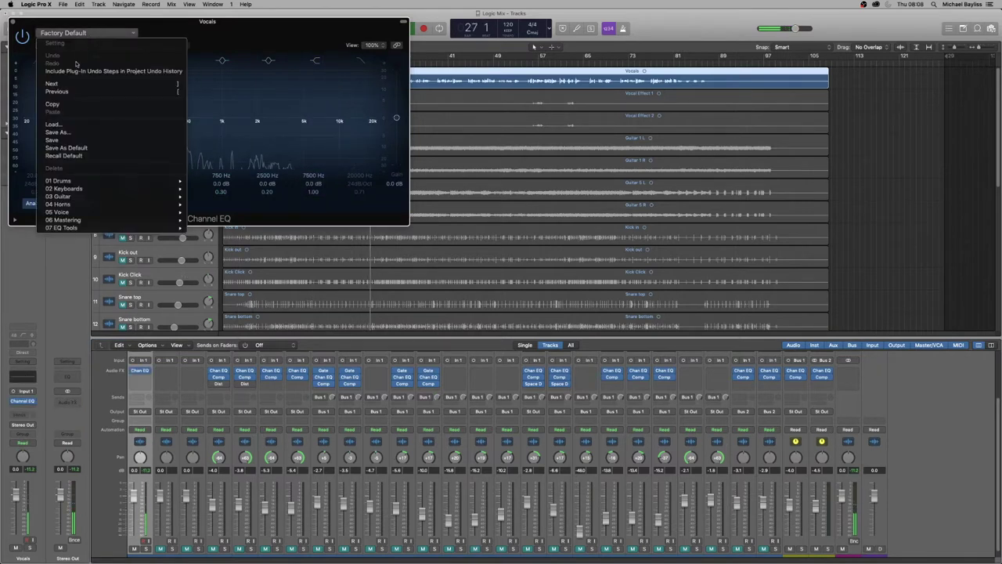
pyautogui.moveTo(94, 212)
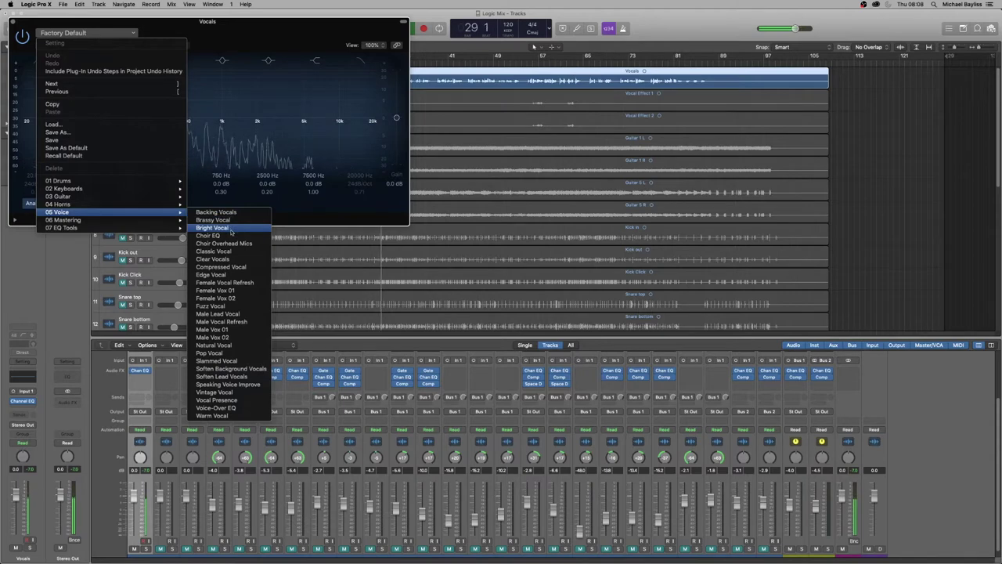
pyautogui.click(219, 313)
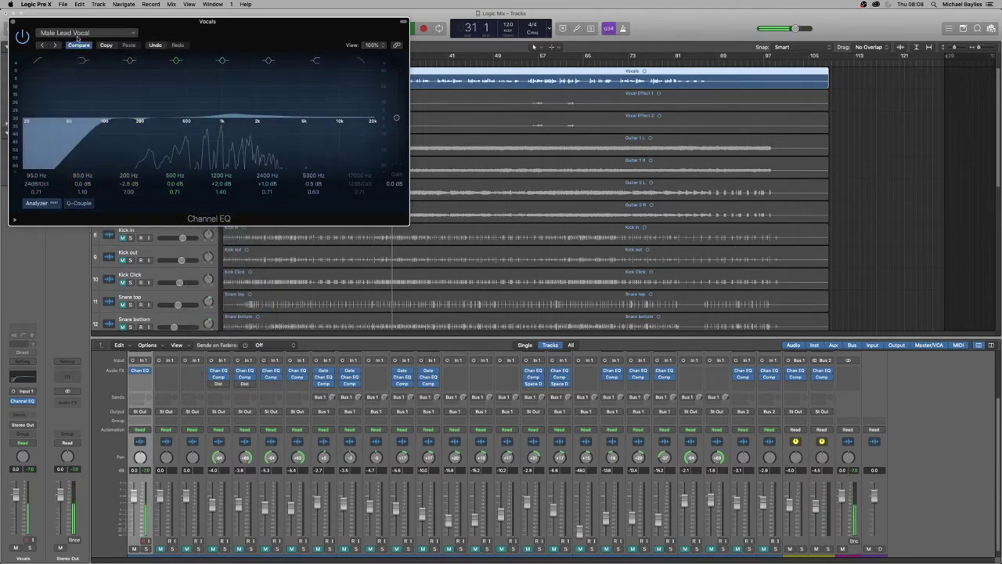
pyautogui.click(12, 22)
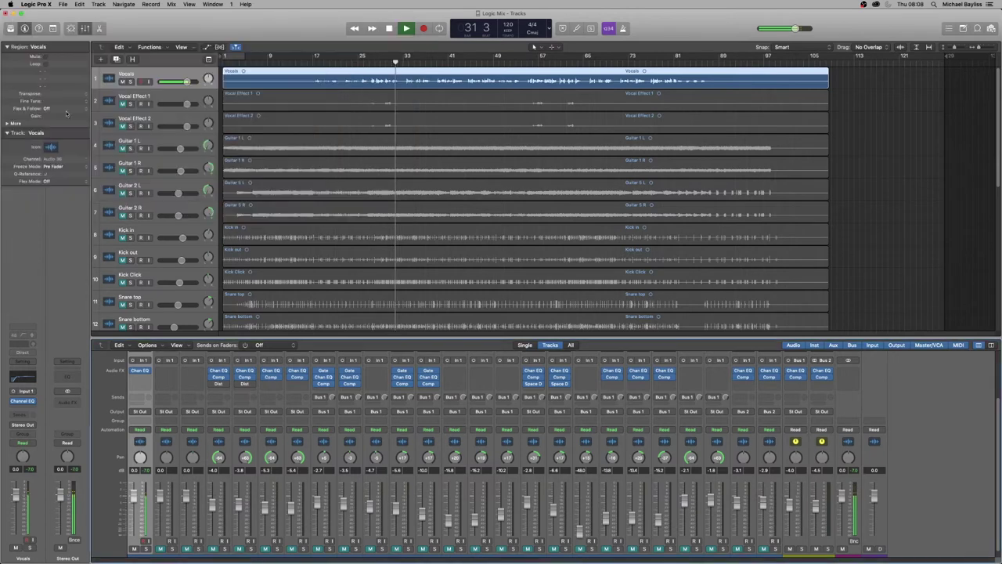
# - Insert a mono Compressor after the EQ on the Vocals channel and load the Medium Vocal preset
pyautogui.click(140, 380)
pyautogui.moveTo(163, 403)
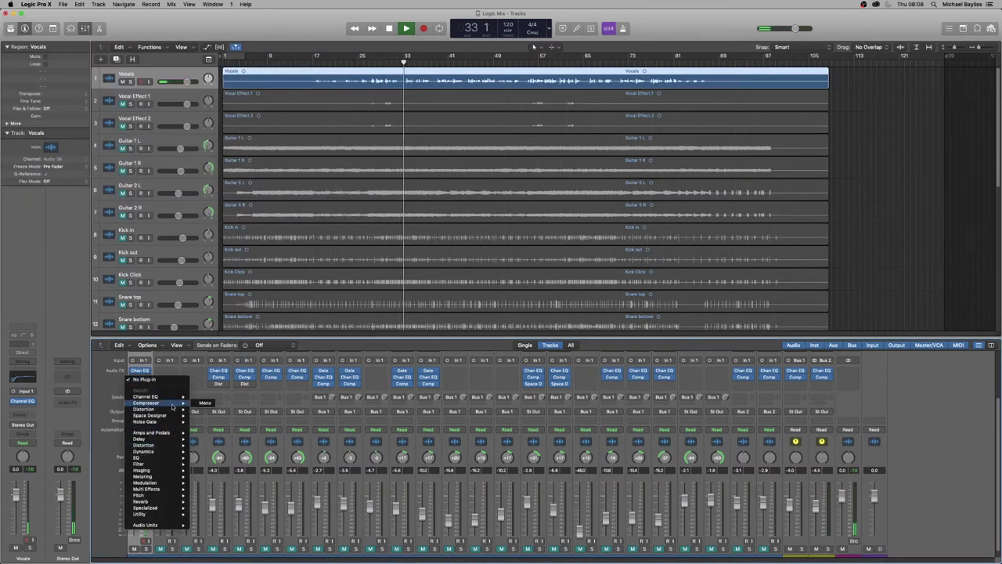
pyautogui.click(205, 404)
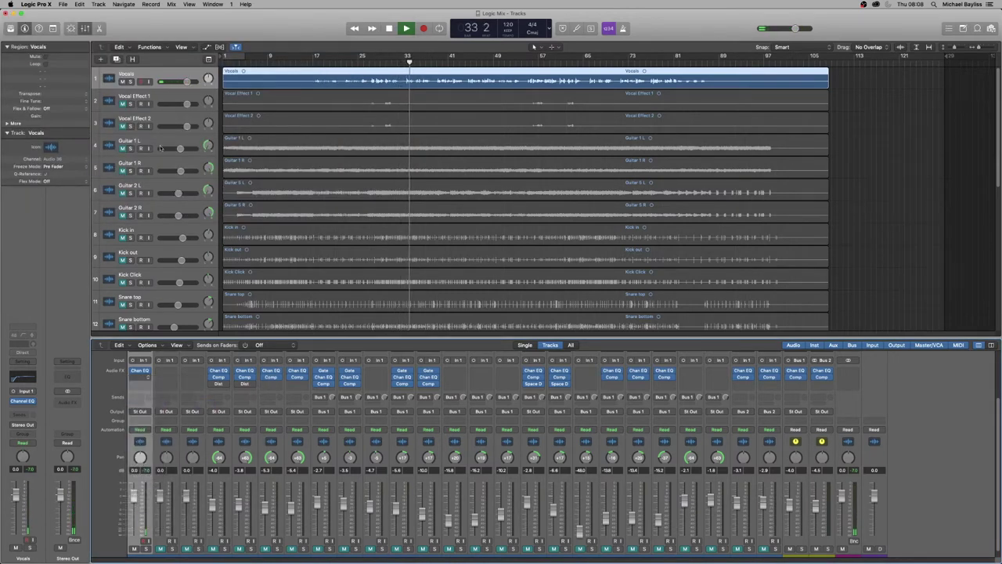
pyautogui.click(102, 34)
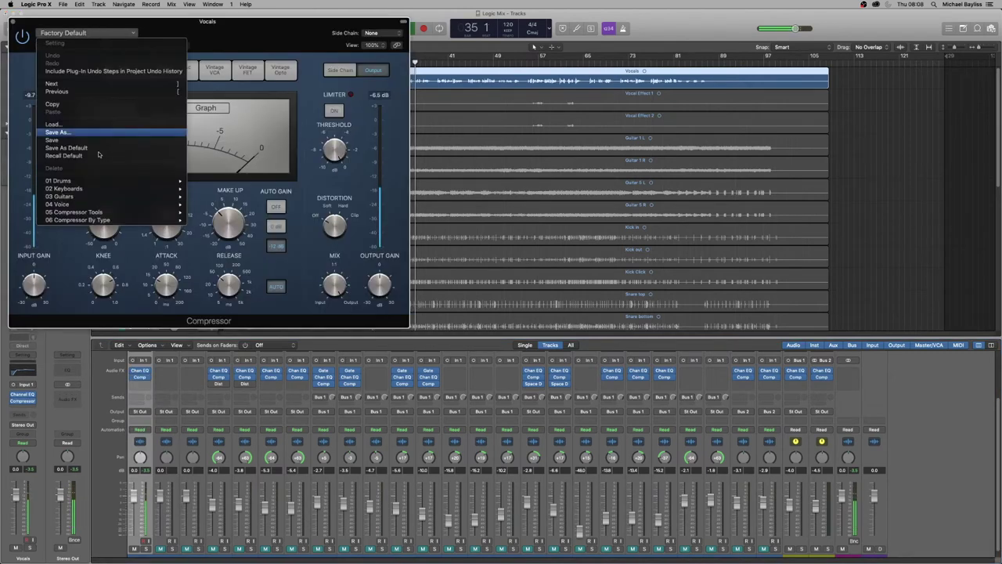
pyautogui.moveTo(113, 205)
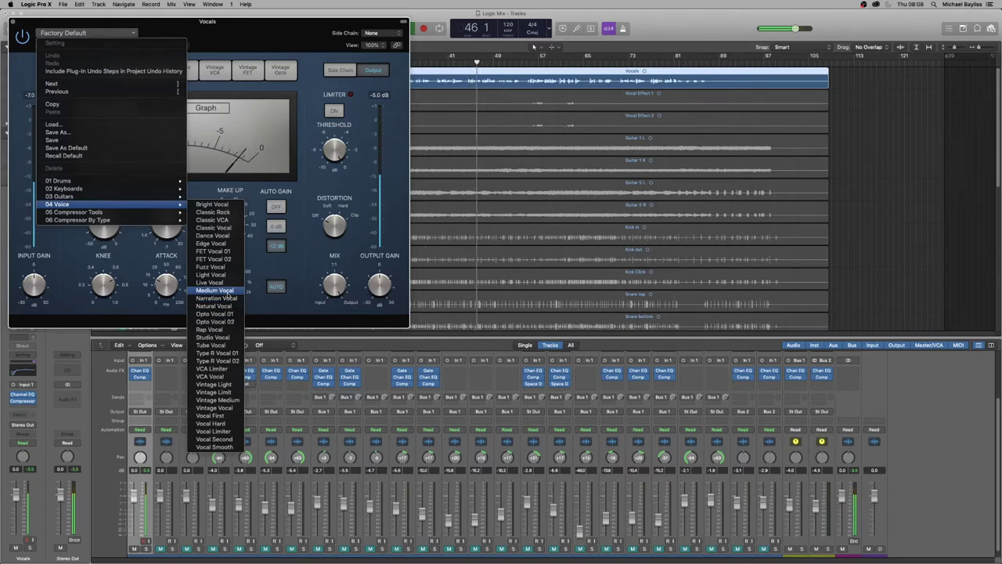
pyautogui.click(226, 294)
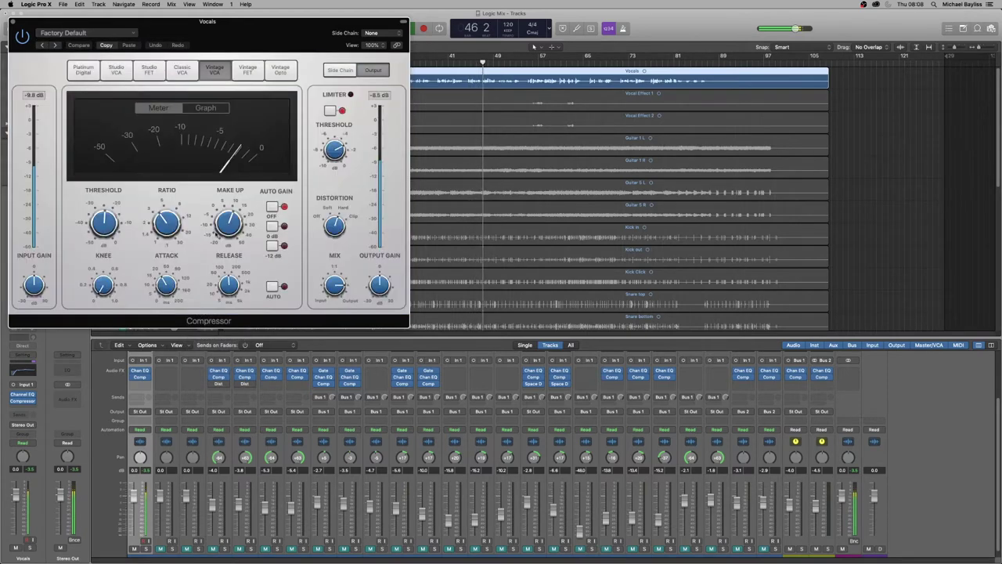
# - Lower the vocal compressor's make-up gain and ratio, and set its threshold to -30 dB
pyautogui.moveTo(227, 225); pyautogui.dragTo(157, 241)
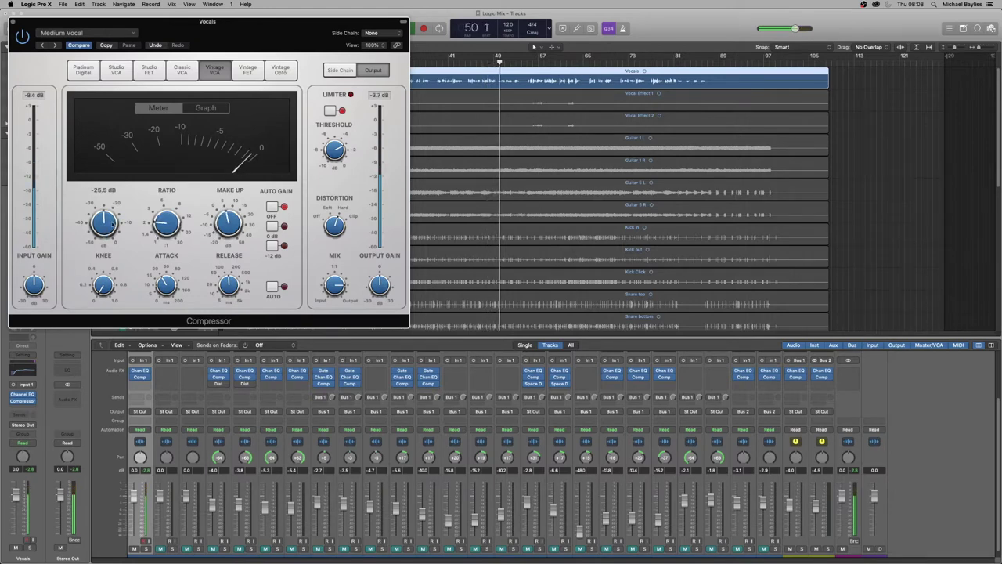
pyautogui.moveTo(104, 223)
pyautogui.mouseDown()
pyautogui.moveTo(114, 241)
pyautogui.moveTo(112, 232)
pyautogui.mouseUp()
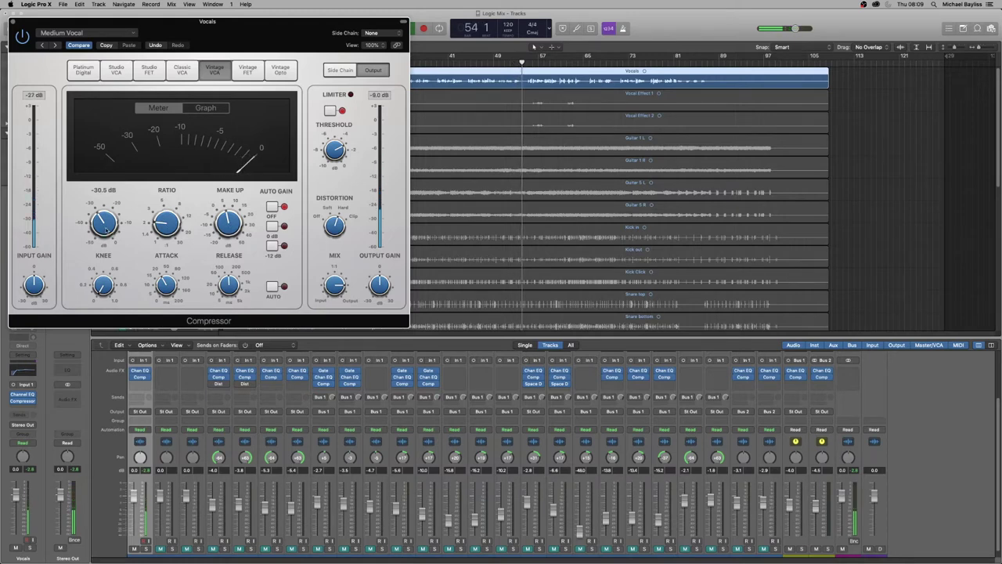
pyautogui.moveTo(112, 229); pyautogui.dragTo(111, 228)
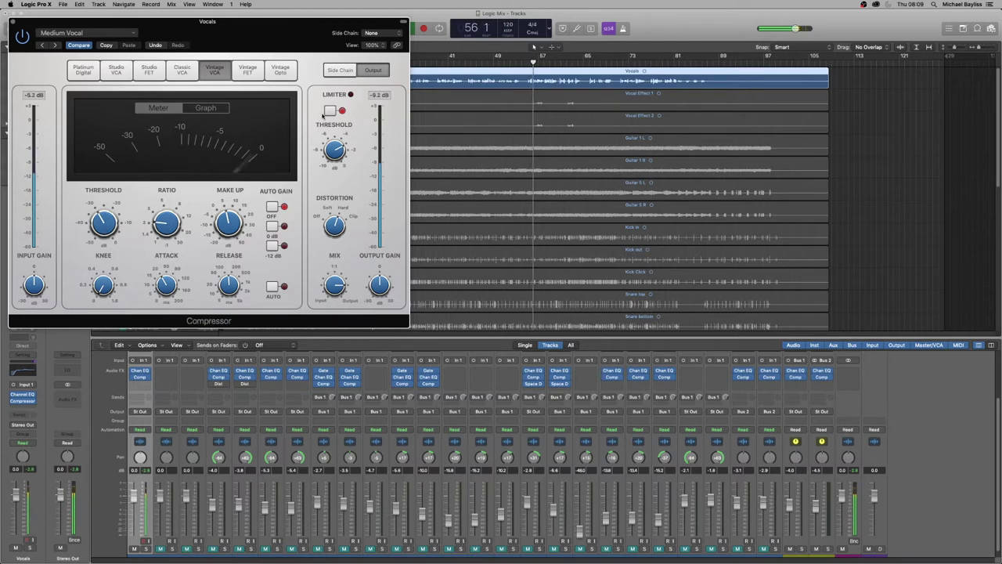
pyautogui.click(331, 112)
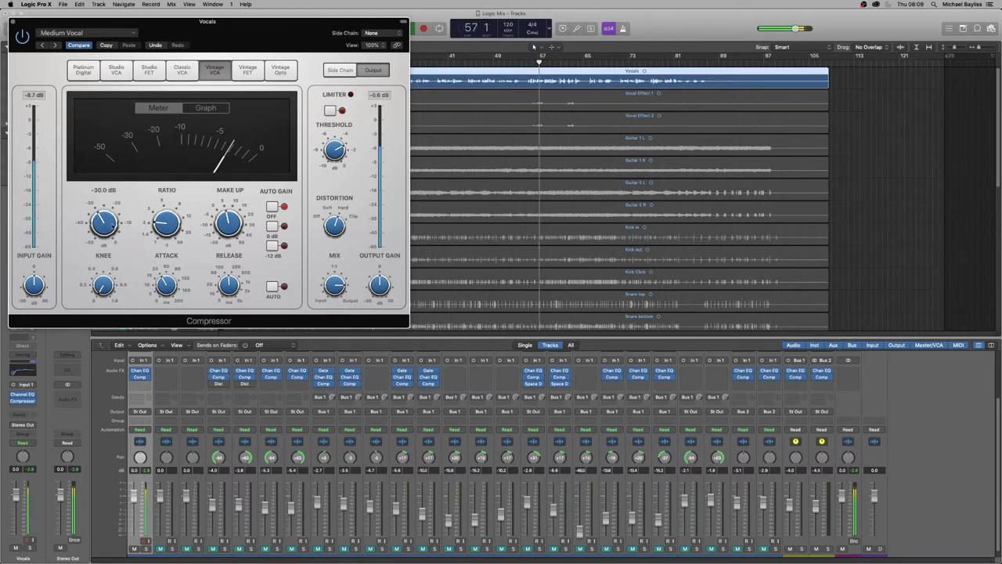
# - Fine-tune the vocal compressor's threshold, close its plug-in window and stop playback
pyautogui.moveTo(106, 225); pyautogui.dragTo(106, 223)
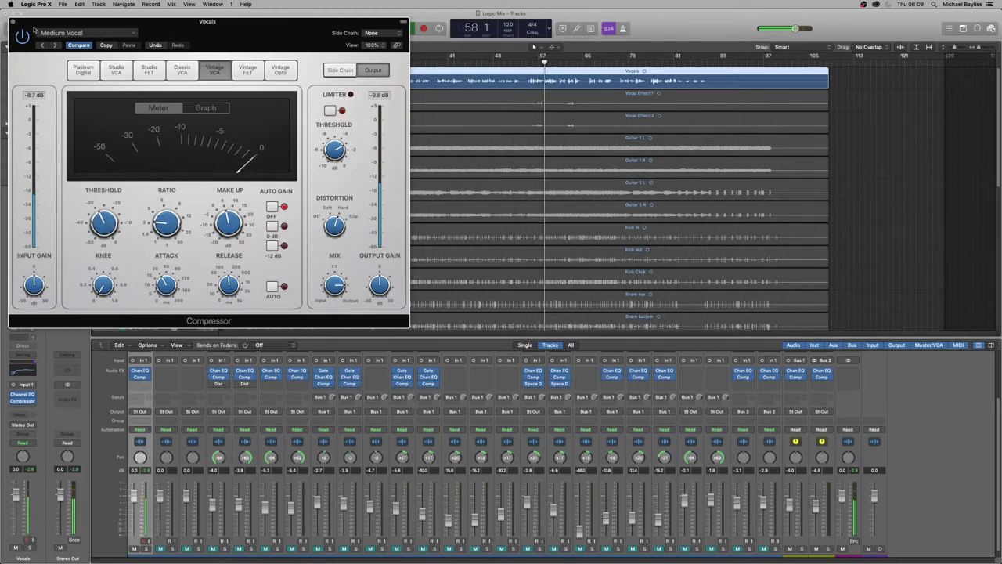
pyautogui.click(13, 21)
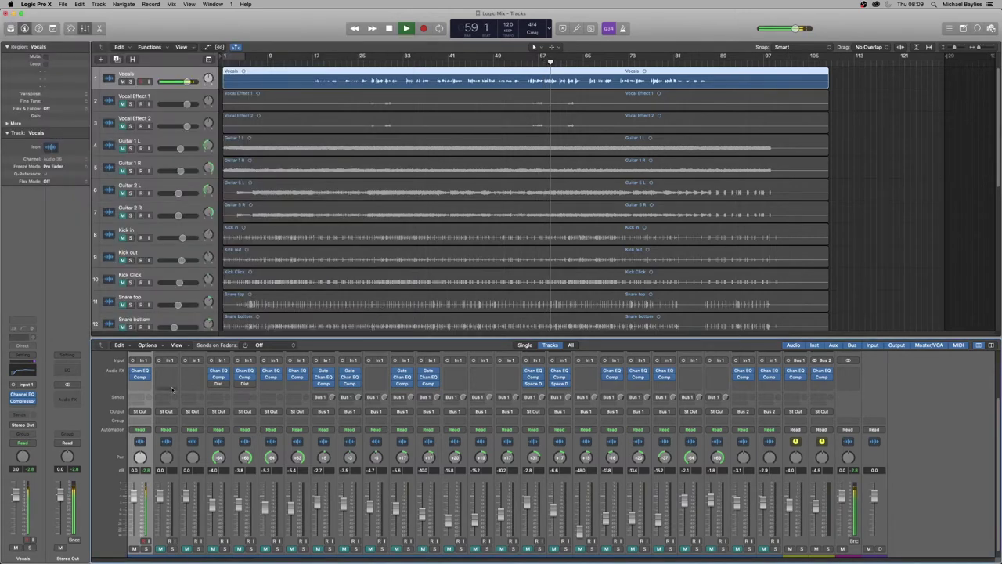
pyautogui.press('space')
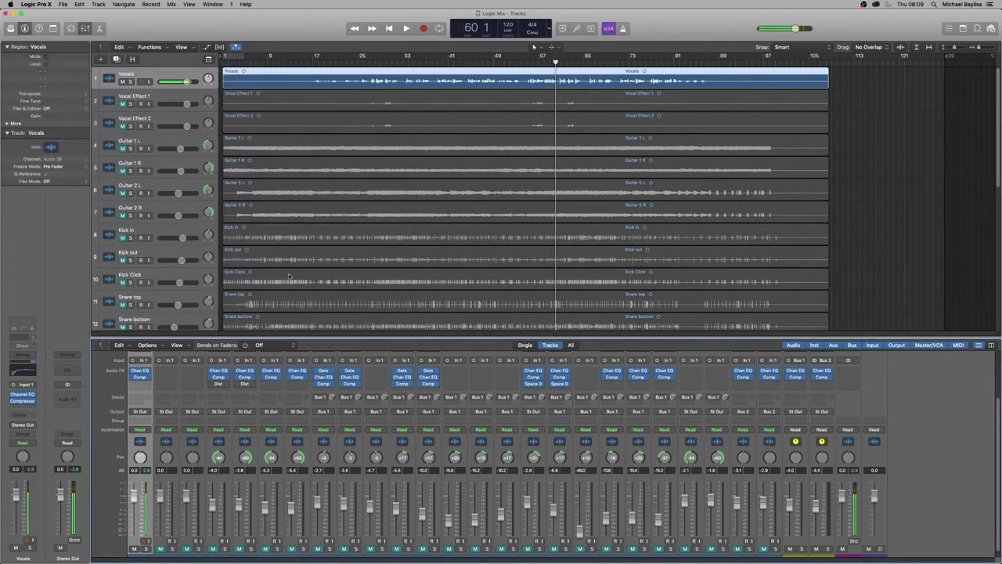
# - Insert a mono-to-stereo Space Designer after the Compressor on the Vocals channel and load the 0.2s Small Wet Room preset
pyautogui.click(144, 384)
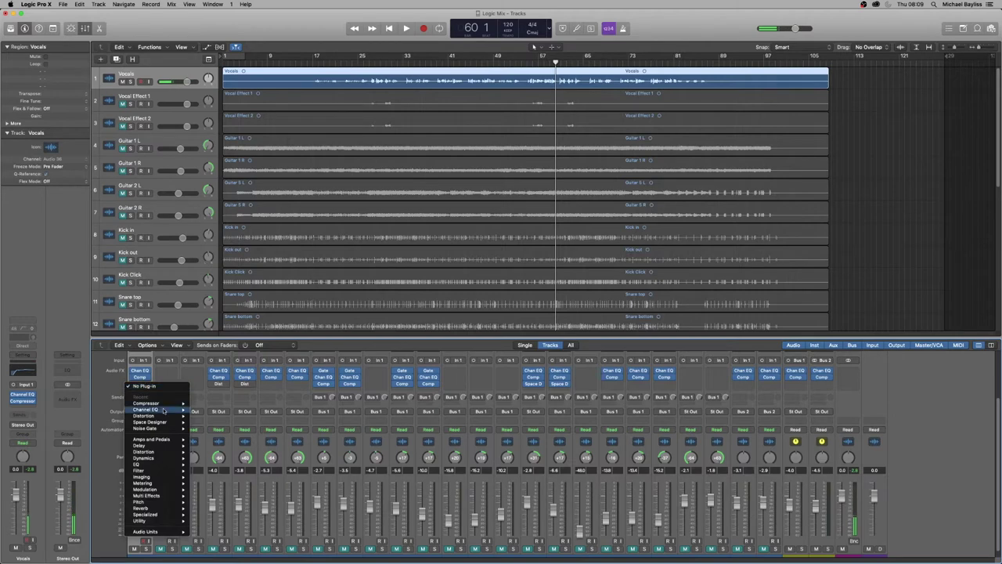
pyautogui.moveTo(166, 416)
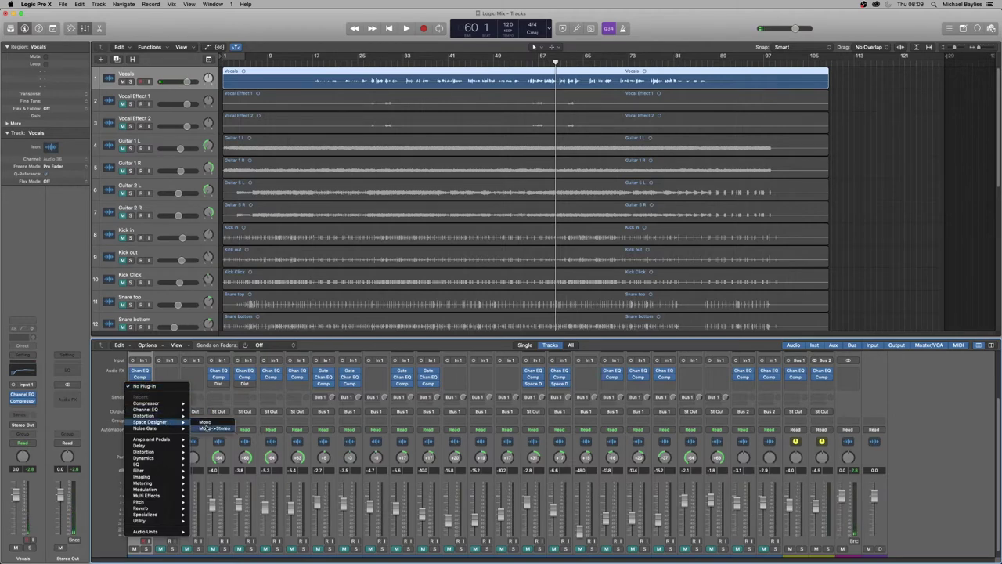
pyautogui.click(210, 428)
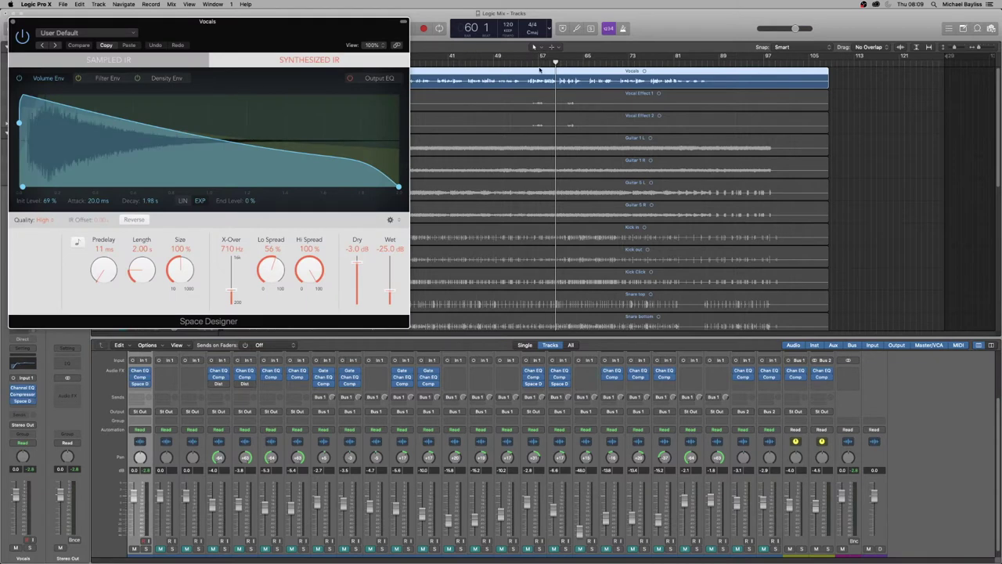
pyautogui.press('space')
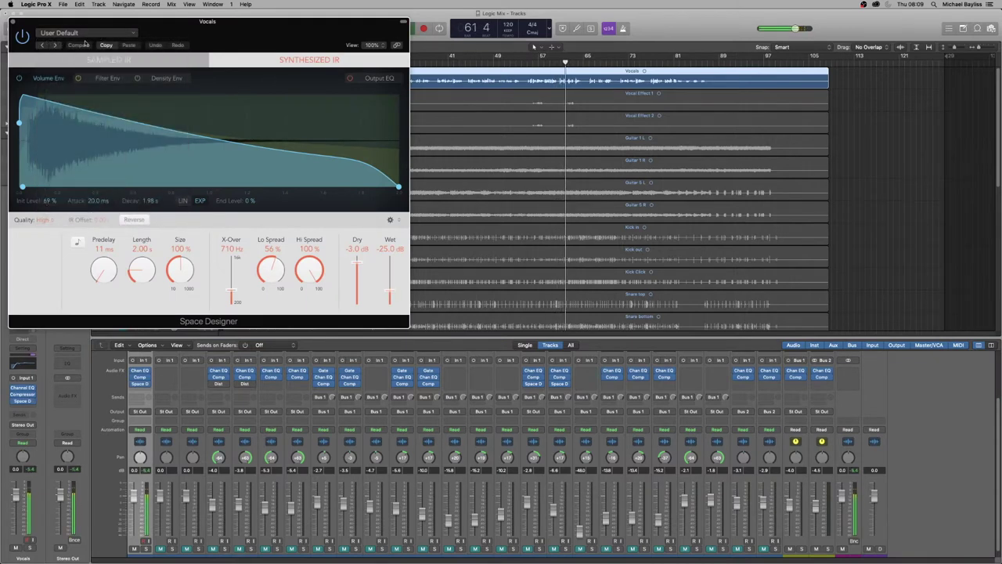
pyautogui.click(87, 33)
pyautogui.moveTo(176, 199)
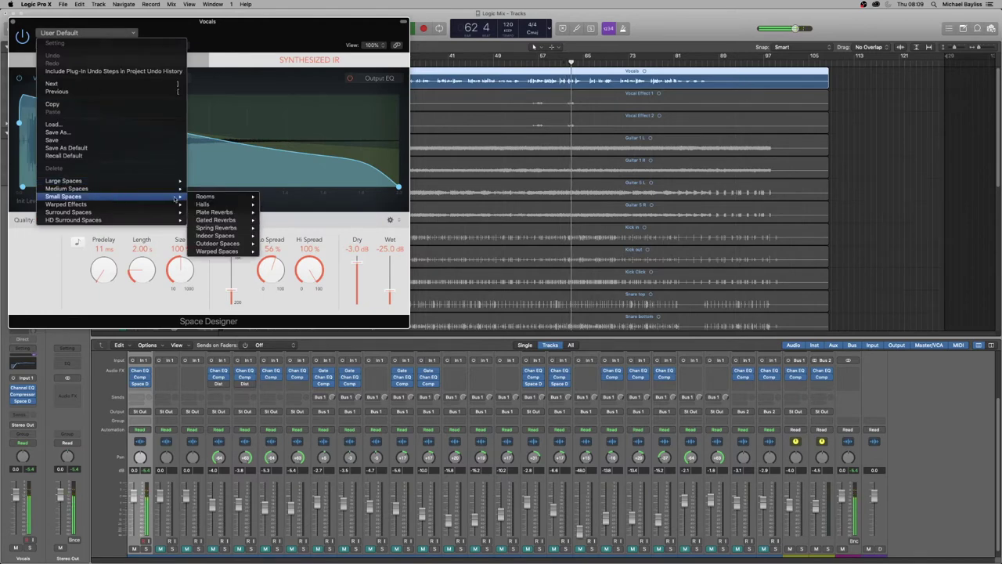
pyautogui.moveTo(207, 197)
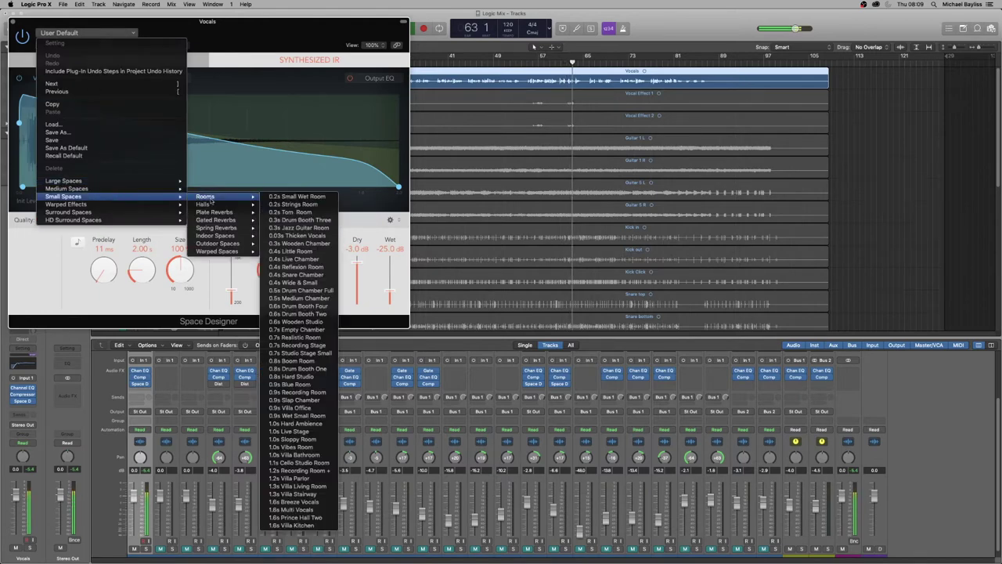
pyautogui.click(293, 197)
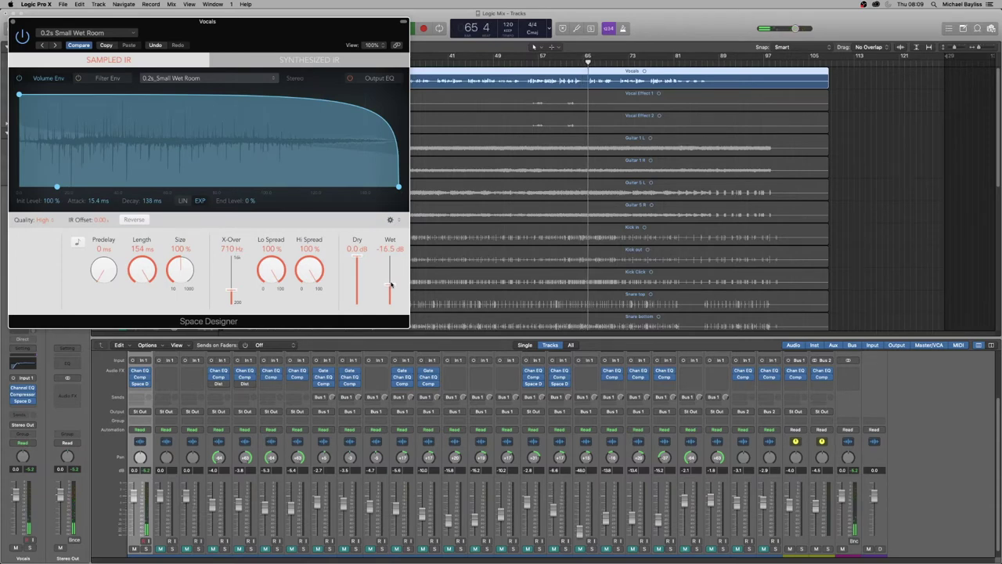
# - Set the vocal reverb's wet level to about -10.5 dB and close the plug-in window
pyautogui.moveTo(390, 284); pyautogui.dragTo(389, 278)
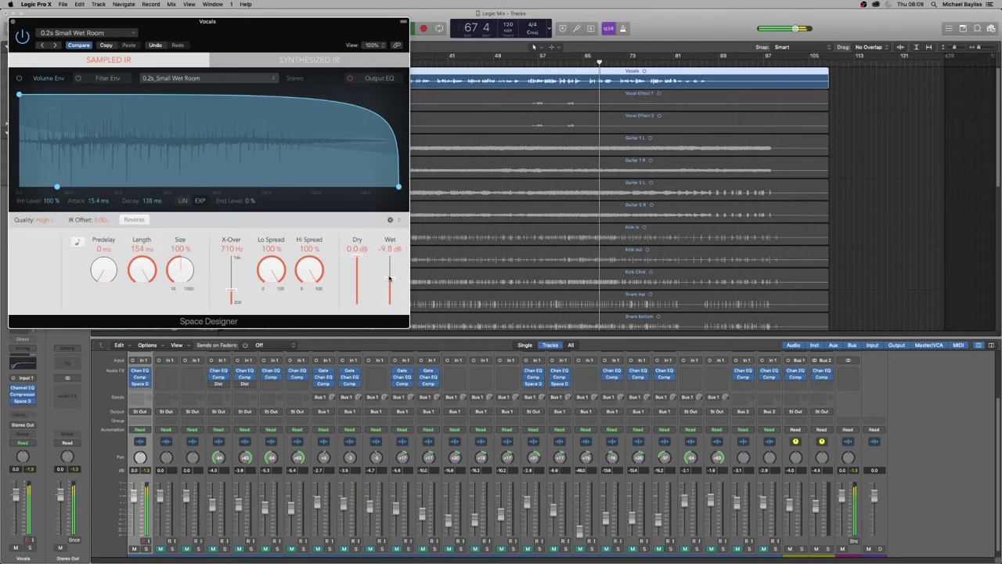
pyautogui.moveTo(389, 278); pyautogui.dragTo(389, 280)
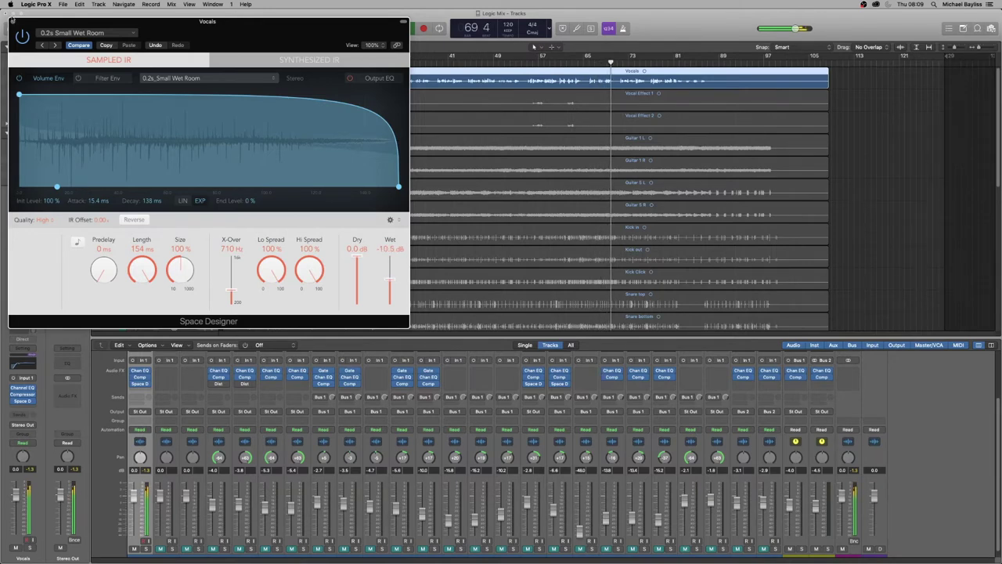
pyautogui.click(11, 22)
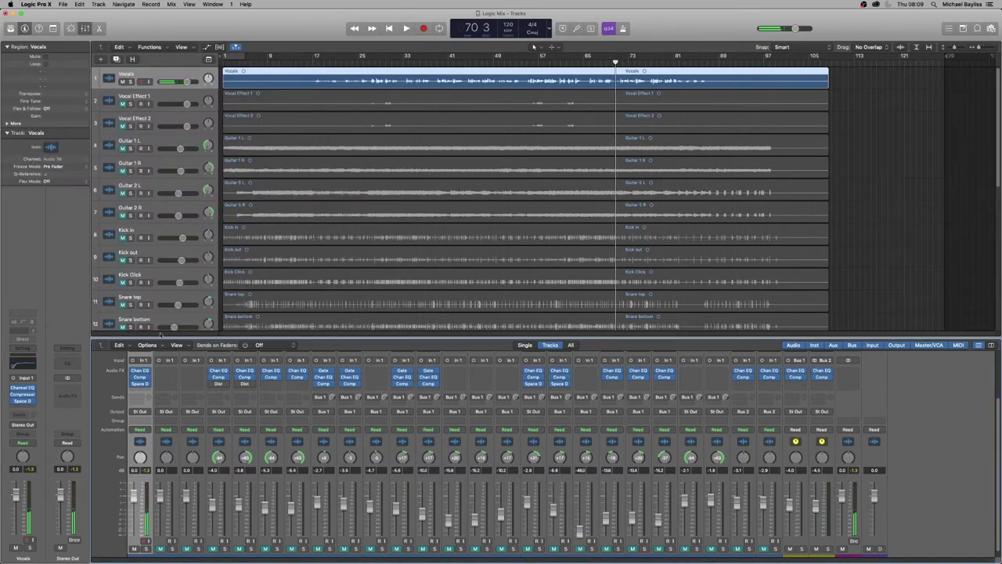
# - Unmute Vocal Effect 1 and, playing from bar 26, lower the Vocals and Vocal Effect 1 faders to about -3.3 dB
pyautogui.keyDown('shift'); pyautogui.click(183, 107); pyautogui.keyUp('shift')
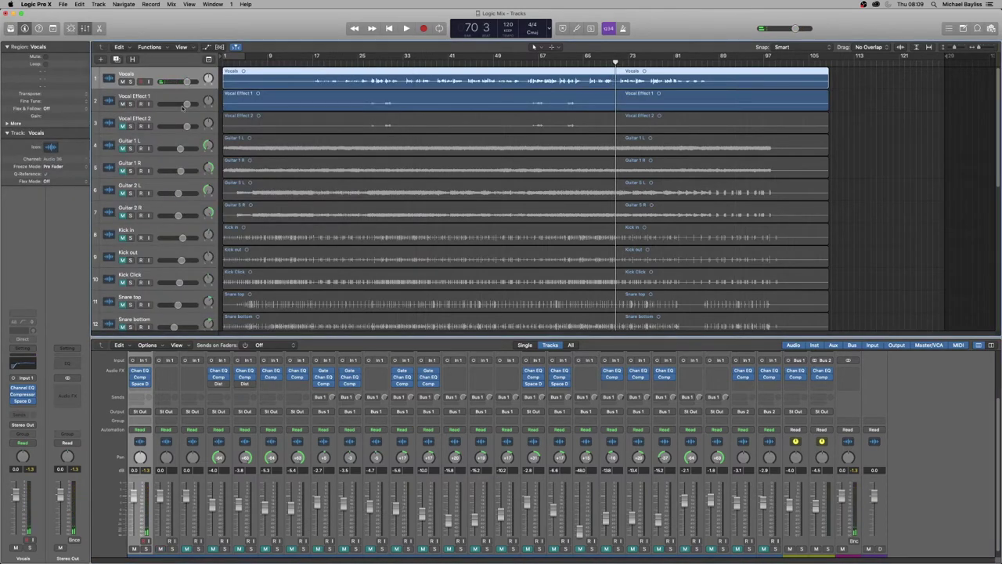
pyautogui.click(365, 62)
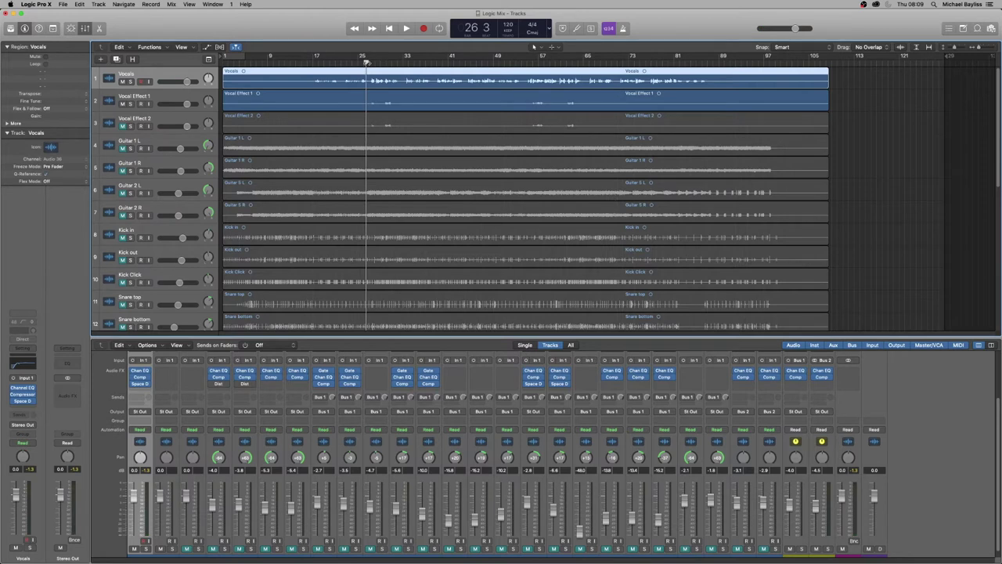
pyautogui.press('space')
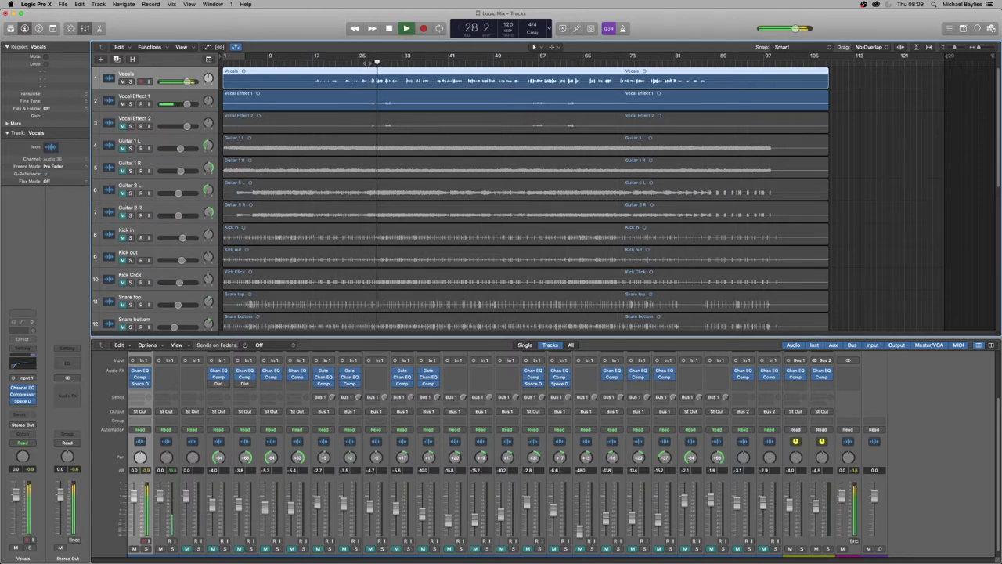
pyautogui.scroll(-1, 167, 476)
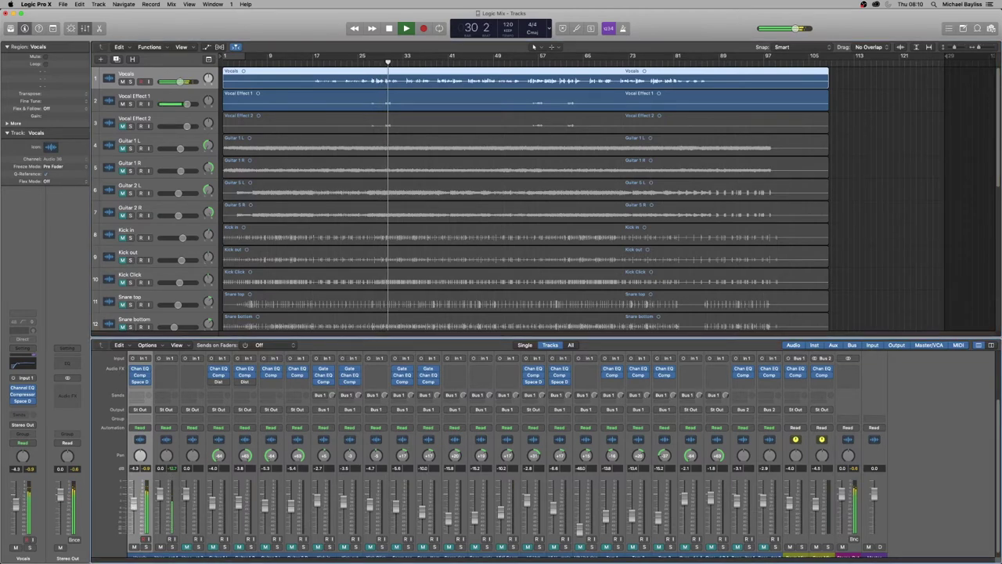
pyautogui.moveTo(160, 493); pyautogui.dragTo(159, 509)
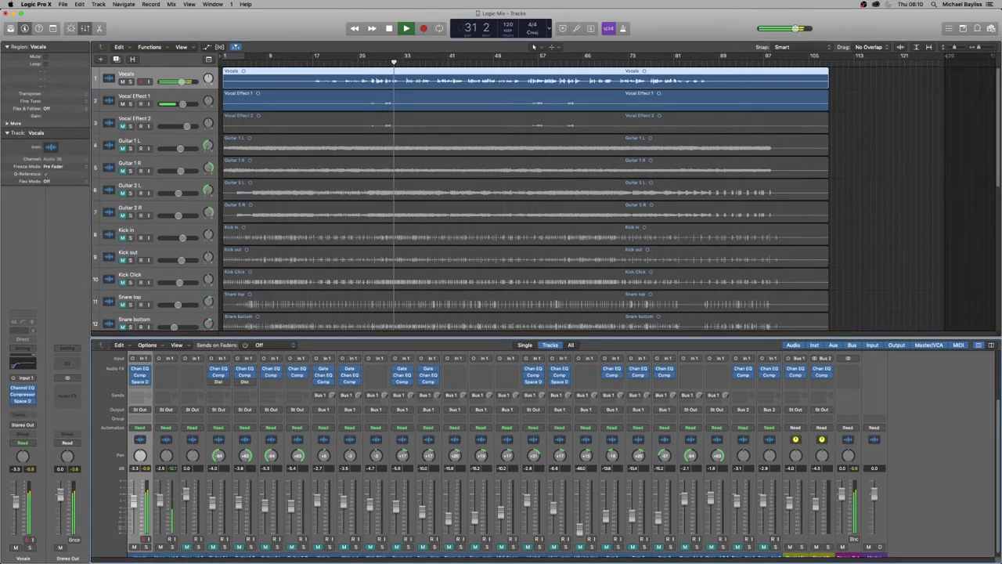
# - Stop playback and copy the Vocals channel's EQ, Compressor and Space Designer onto the Vocal Effect 1 and Vocal Effect 2 channels
pyautogui.press('space')
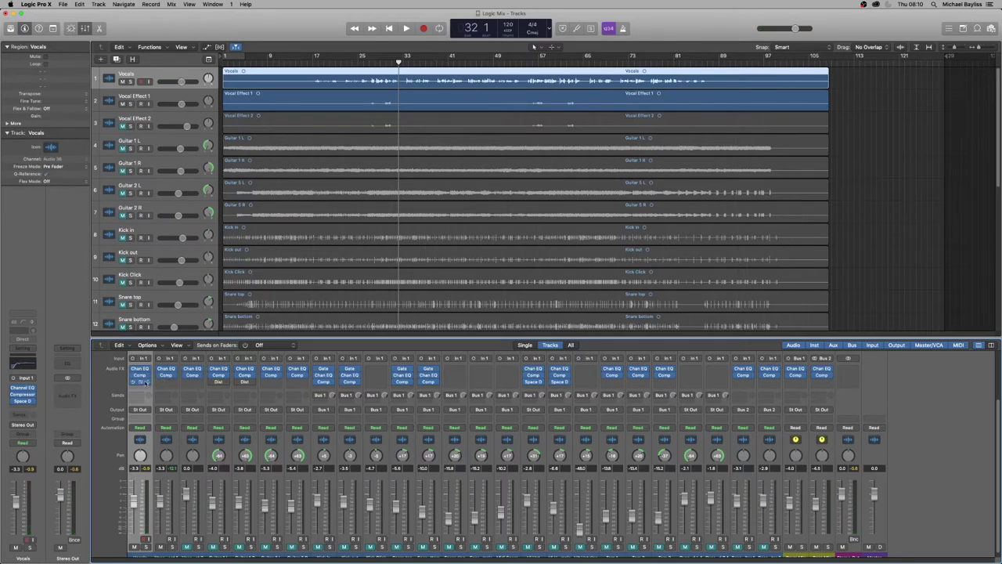
pyautogui.moveTo(159, 384); pyautogui.dragTo(193, 382)
# - Unmute Vocal Effect 2 and, playing from bar 27, pan the two effects -31 and +30 with faders at -4.5 and -3.7 dB
pyautogui.moveTo(375, 63); pyautogui.dragTo(369, 63)
pyautogui.keyDown('shift'); pyautogui.click(128, 128); pyautogui.keyUp('shift')
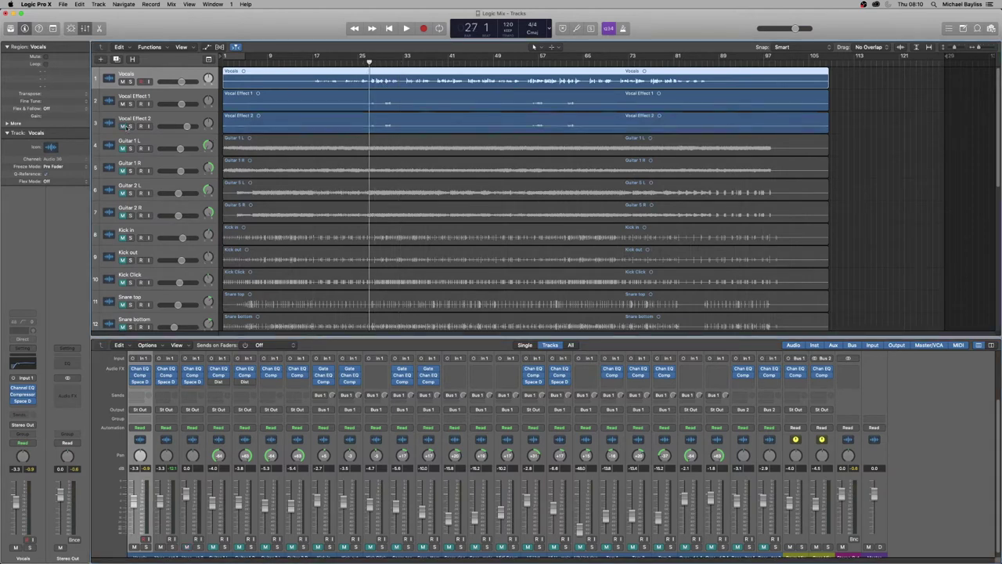
pyautogui.press('space')
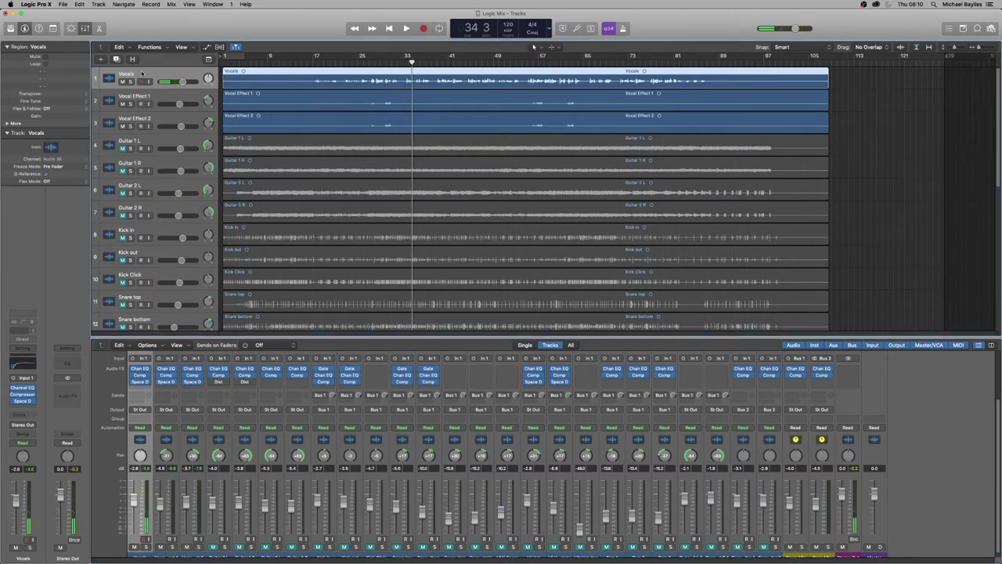
pyautogui.press('space')
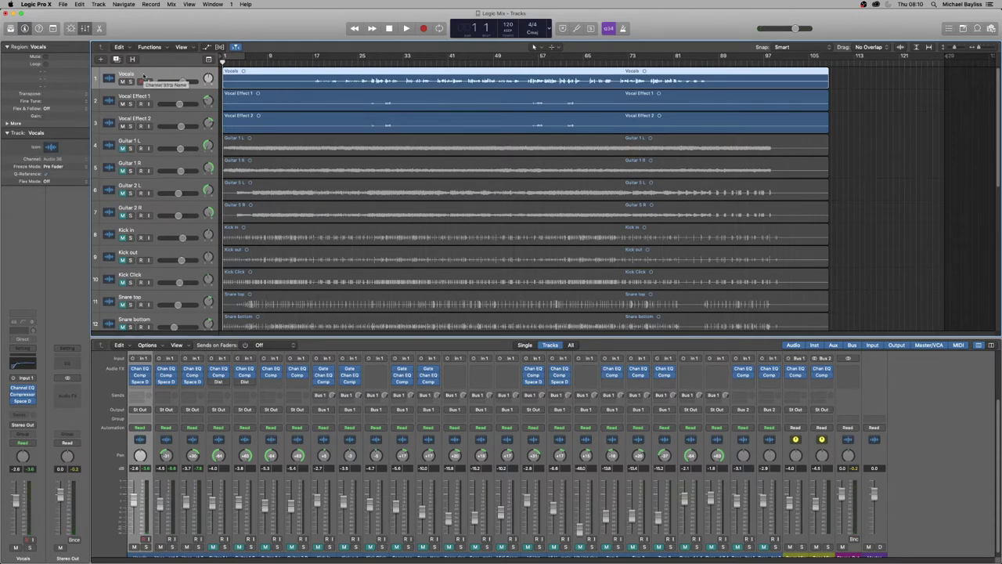
# - Duplicate the Vocals track, name the new track distorted and copy the full Vocals region onto it
pyautogui.click(116, 59)
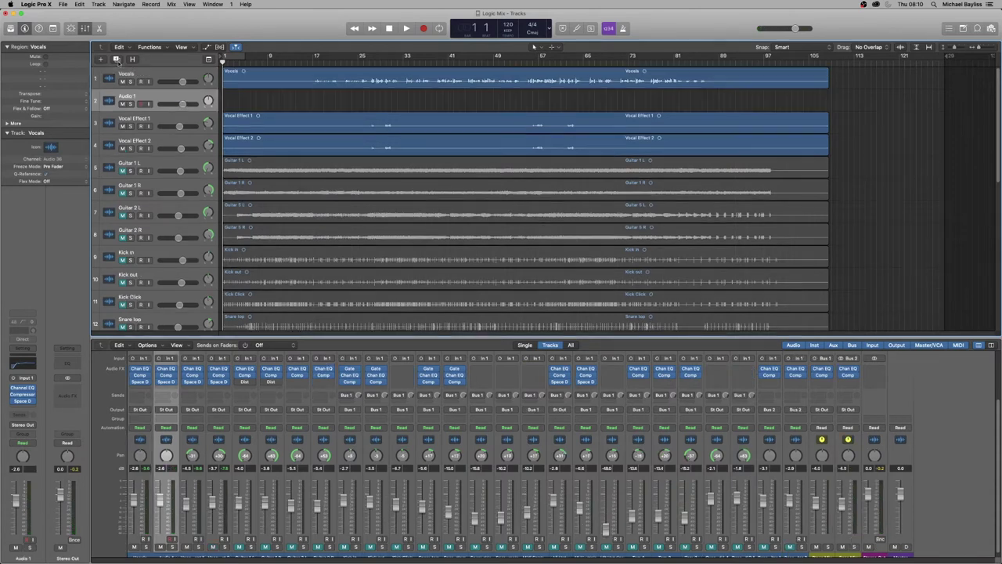
pyautogui.doubleClick(133, 96)
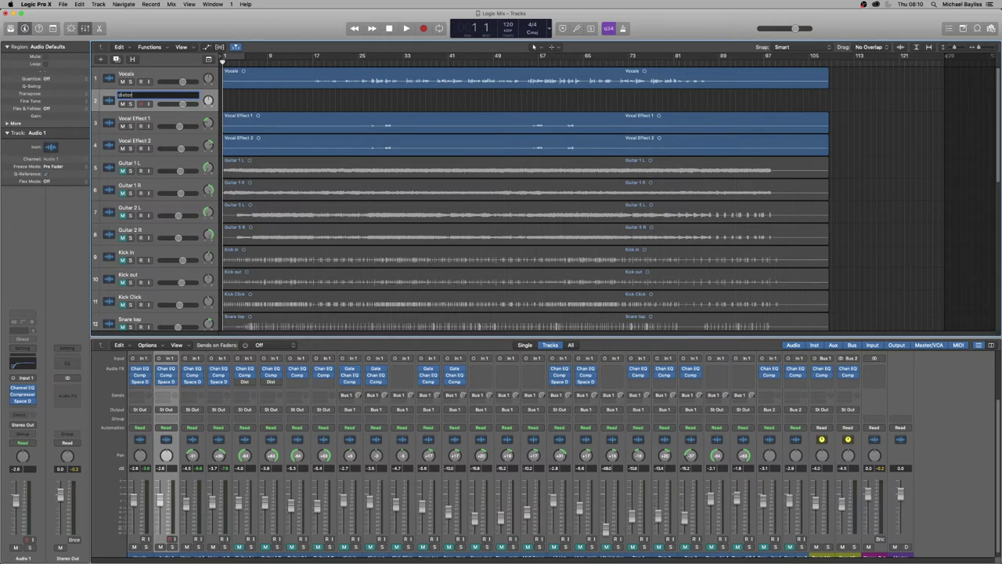
pyautogui.press('Return')
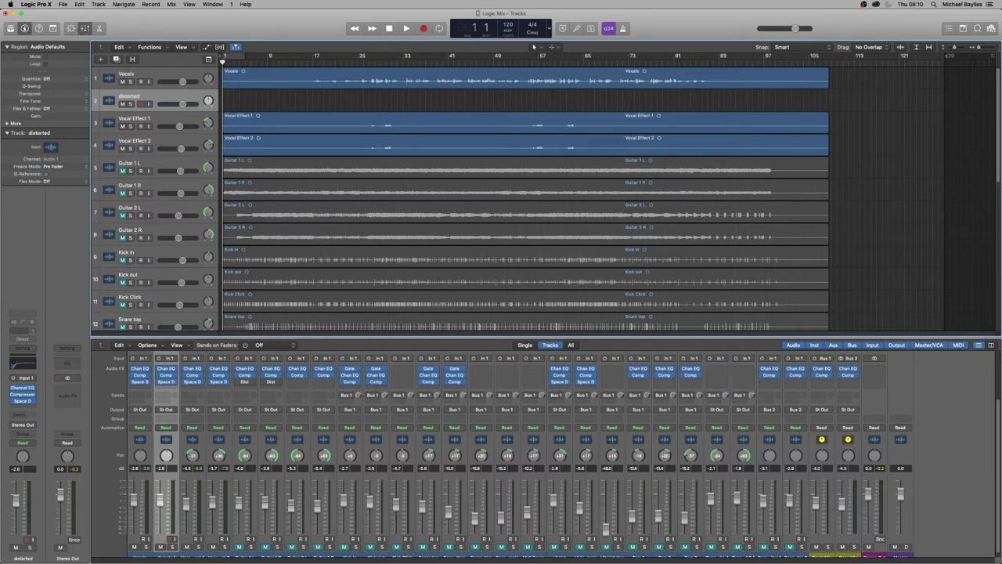
pyautogui.keyDown('alt'); pyautogui.moveTo(274, 75); pyautogui.dragTo(272, 106); pyautogui.keyUp('alt')
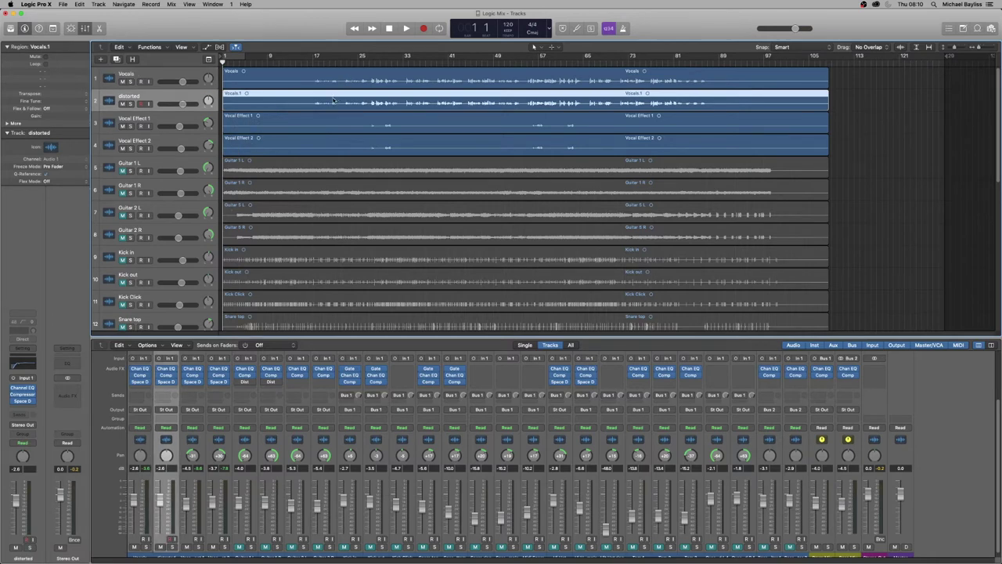
# - Insert a stereo Distortion with the Warm Distortion preset on the distorted channel, and pull that channel's fader fully down
pyautogui.click(167, 388)
pyautogui.moveTo(199, 424)
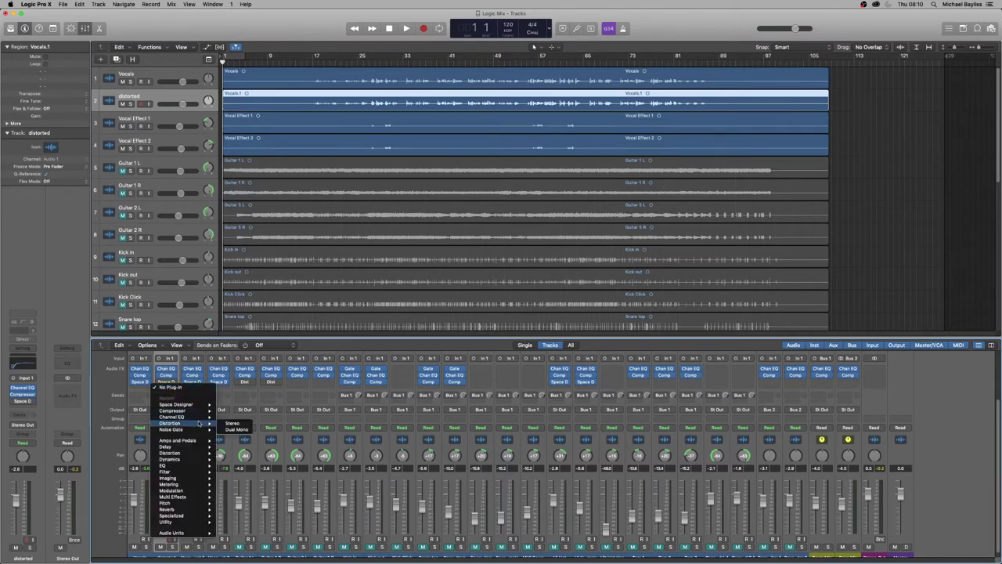
pyautogui.click(232, 423)
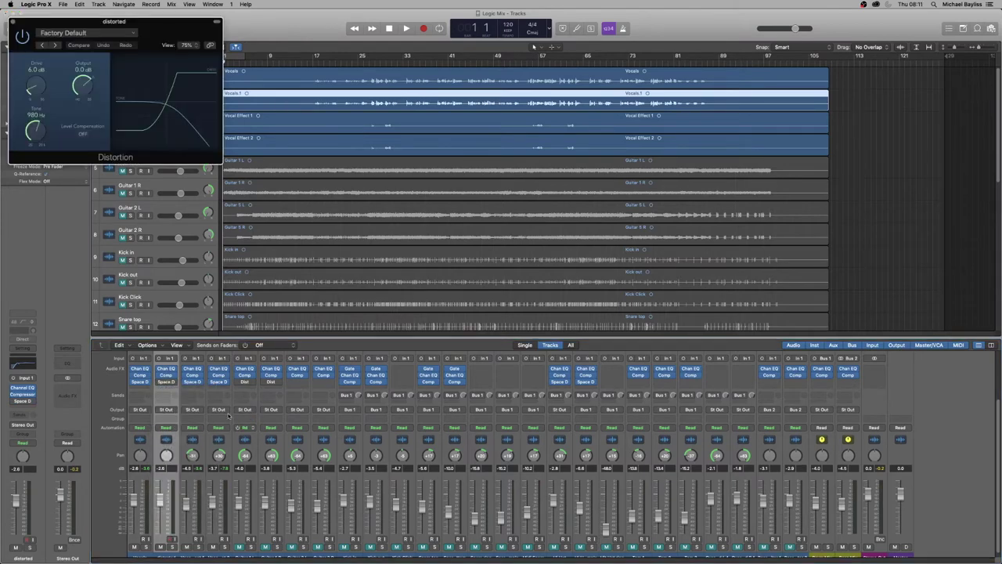
pyautogui.click(162, 531)
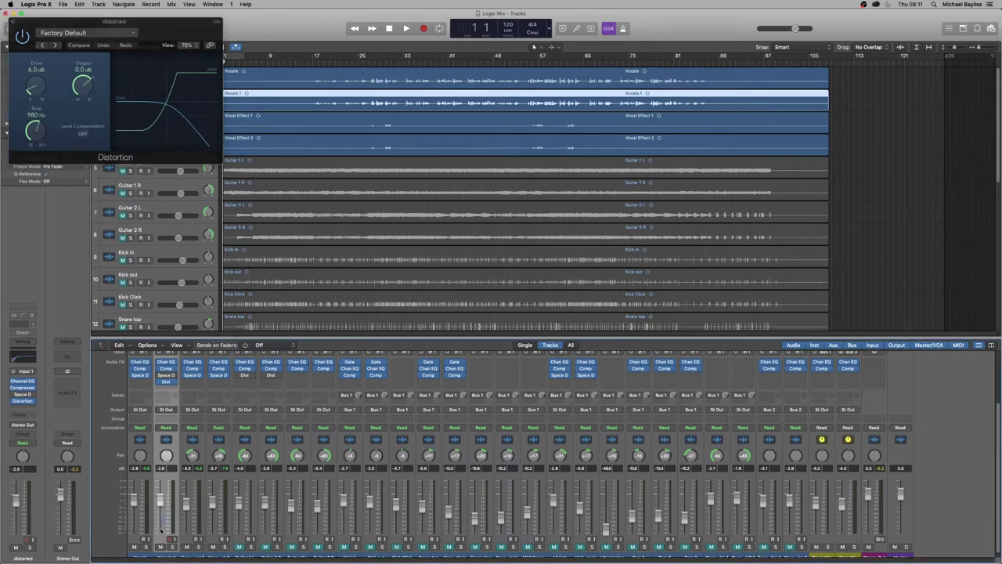
pyautogui.moveTo(161, 501); pyautogui.dragTo(162, 561)
pyautogui.click(98, 32)
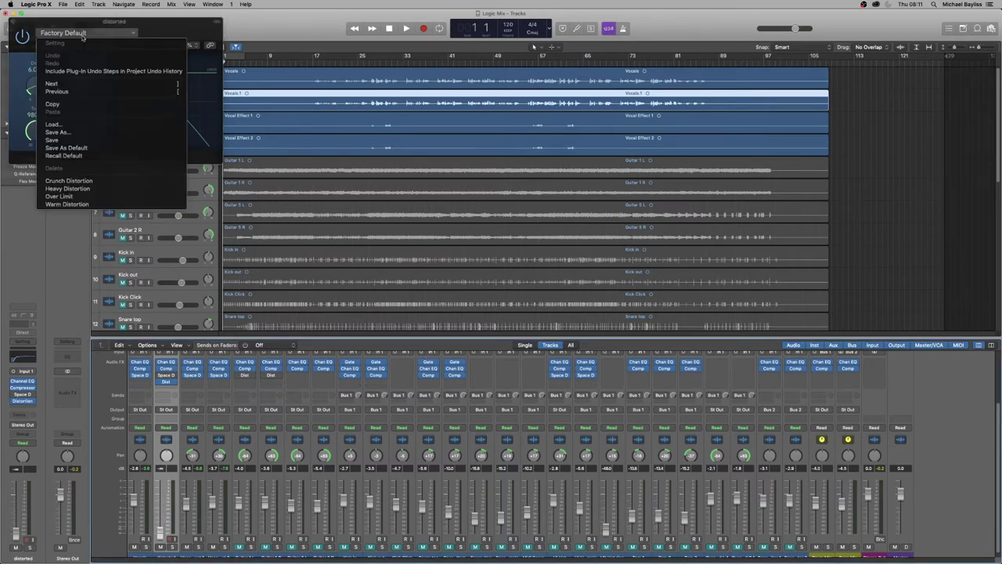
pyautogui.click(121, 205)
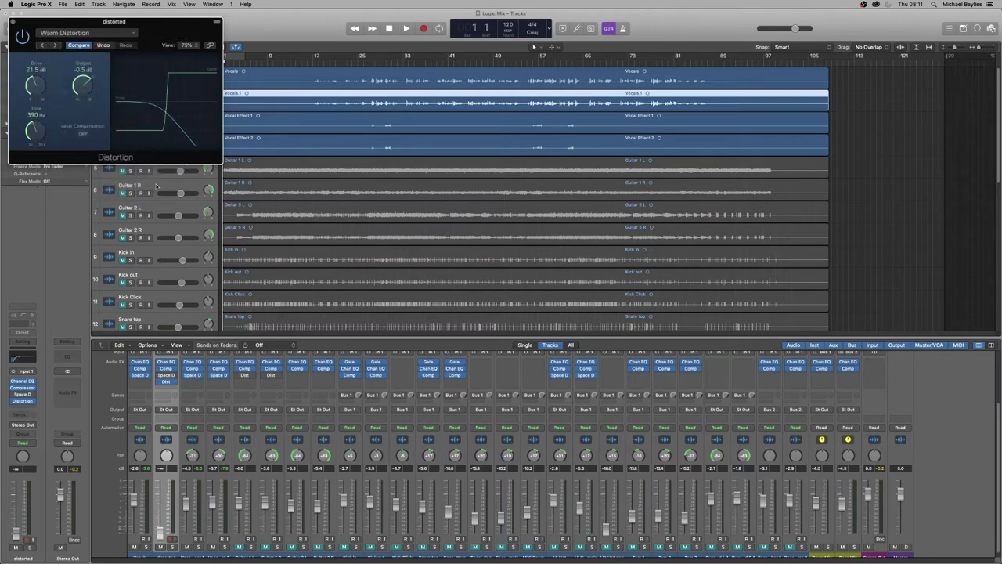
# - Play from about bar 17 and raise the distorted channel's fader to about -14.4 dB to blend it under the vocal
pyautogui.press('space')
pyautogui.press('space')
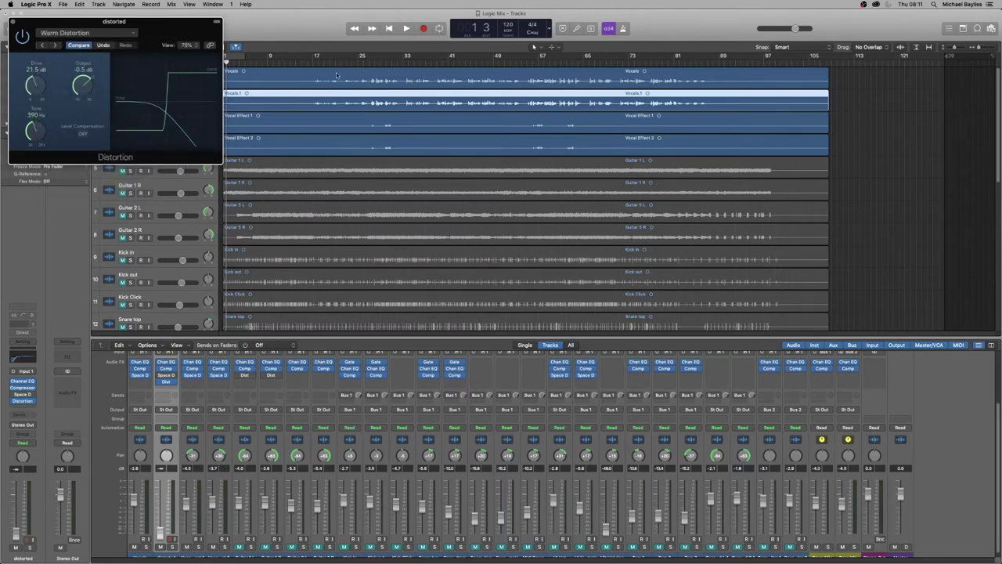
pyautogui.click(312, 61)
pyautogui.press('space')
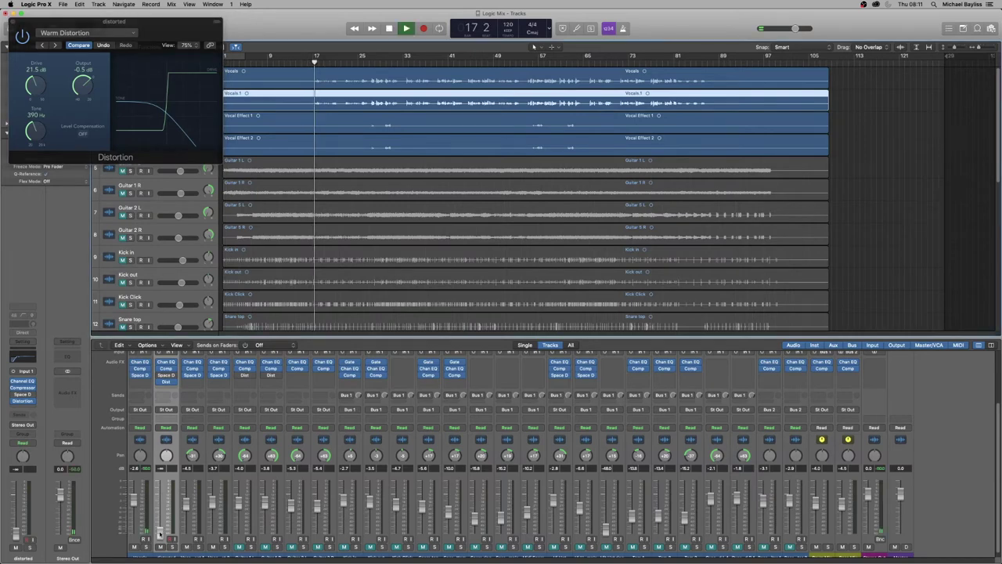
pyautogui.moveTo(159, 534); pyautogui.dragTo(159, 501)
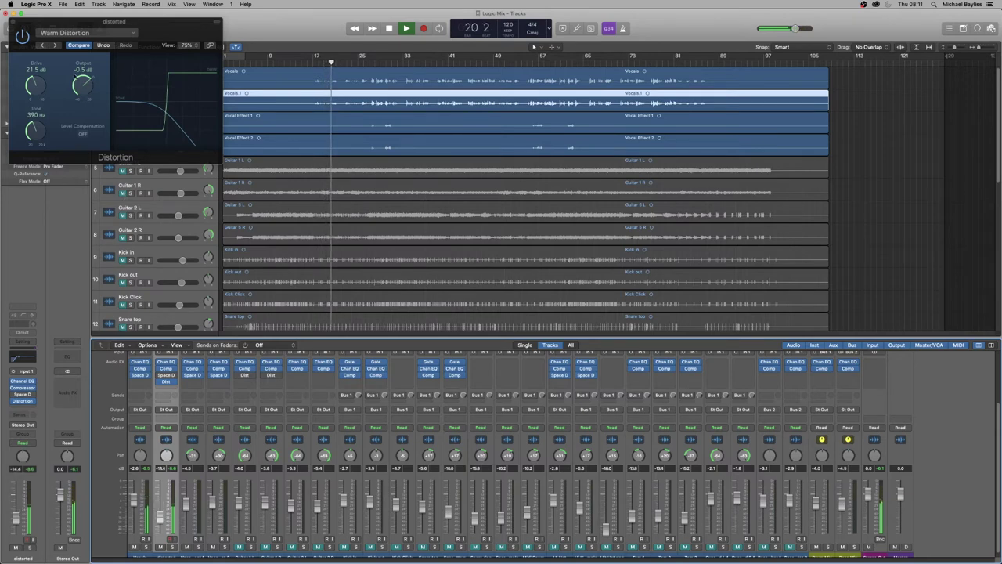
# - Load the Crunch Distortion preset on the distorted channel's Distortion and raise that channel's fader to about -9.4 dB
pyautogui.click(82, 33)
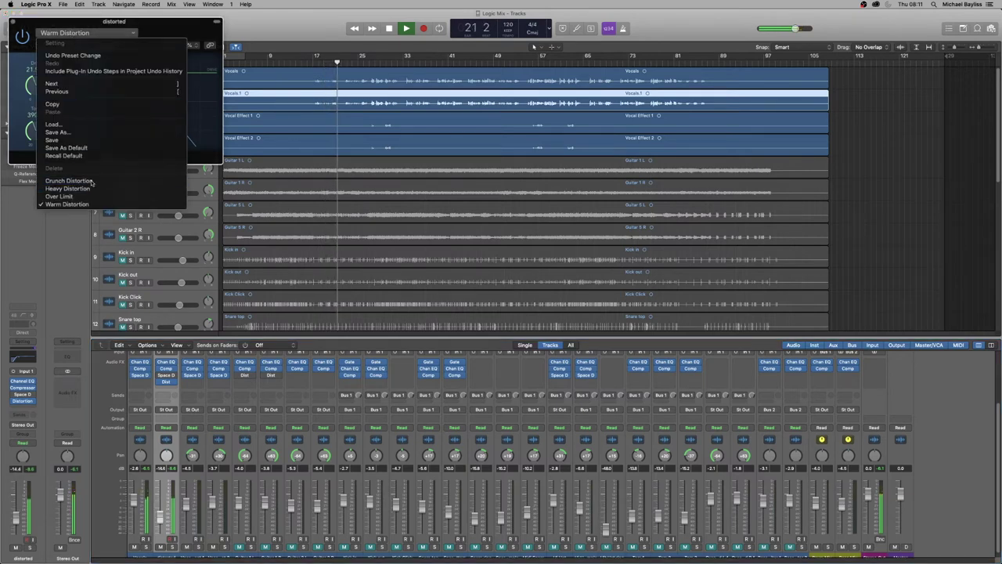
pyautogui.click(69, 180)
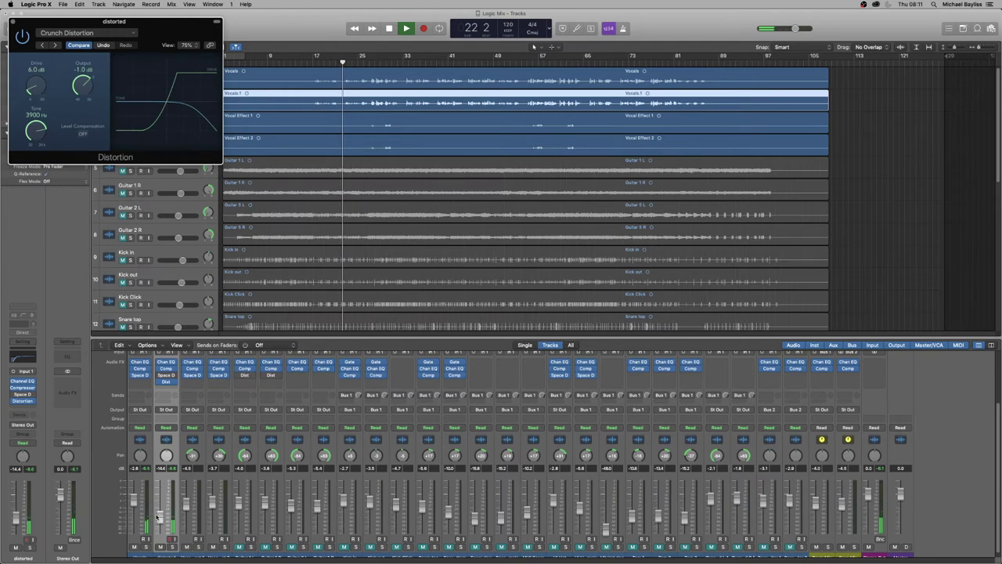
pyautogui.moveTo(159, 516)
pyautogui.mouseDown()
pyautogui.moveTo(162, 491)
pyautogui.moveTo(160, 507)
pyautogui.mouseUp()
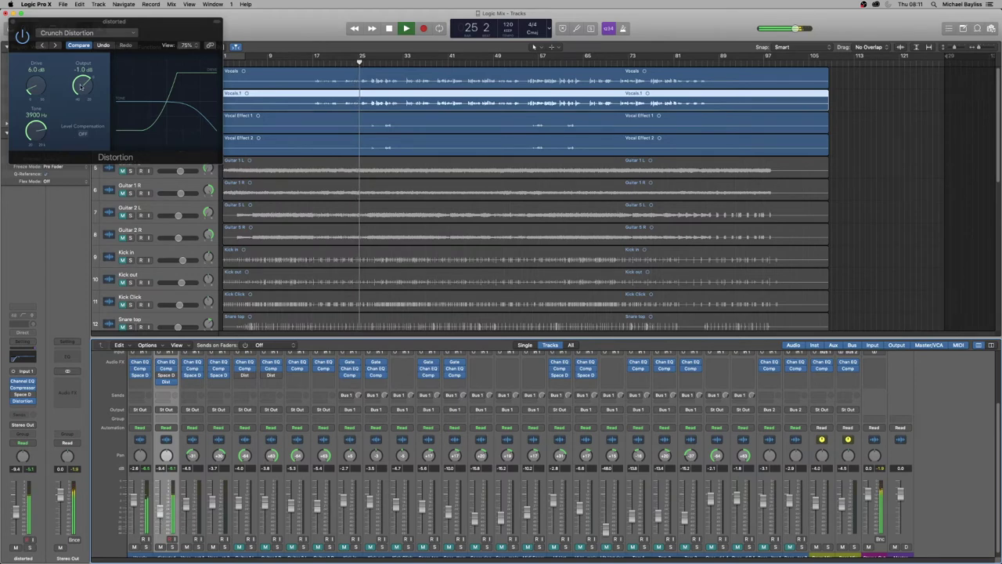
# - Set the distortion's tone to 7900 Hz, drive to 16.5 dB and output to +1.0 dB, and lower the distorted fader to about -18.5 dB
pyautogui.moveTo(36, 128); pyautogui.dragTo(35, 135)
pyautogui.moveTo(36, 86); pyautogui.dragTo(86, 82)
pyautogui.moveTo(160, 511); pyautogui.dragTo(159, 520)
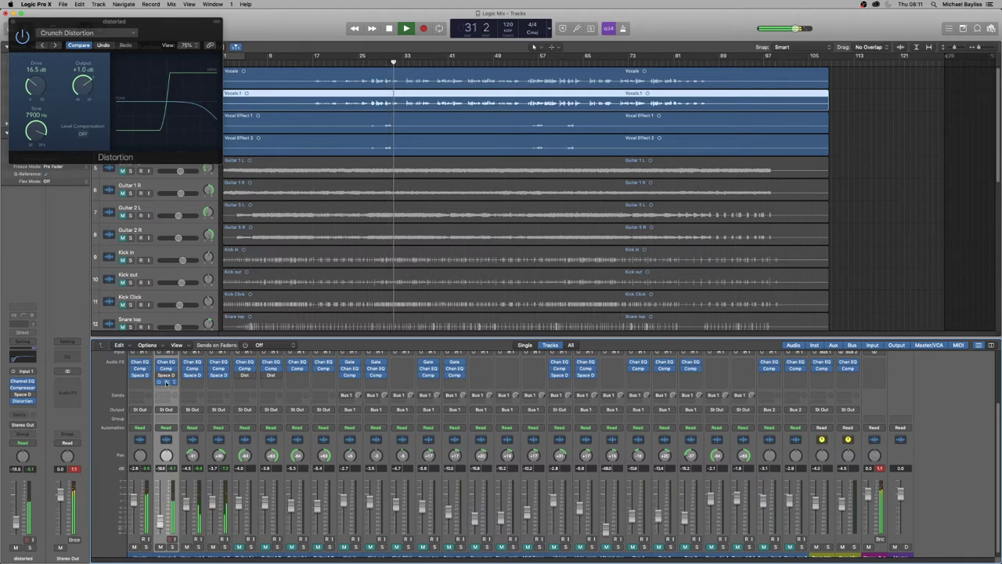
pyautogui.click(166, 381)
pyautogui.click(166, 381)
pyautogui.click(166, 381)
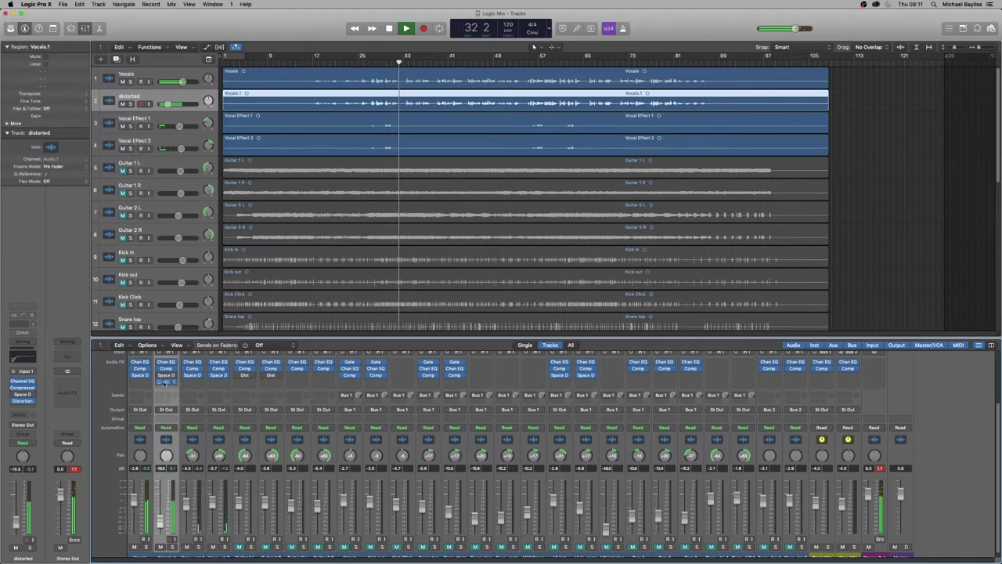
pyautogui.click(166, 382)
pyautogui.click(48, 35)
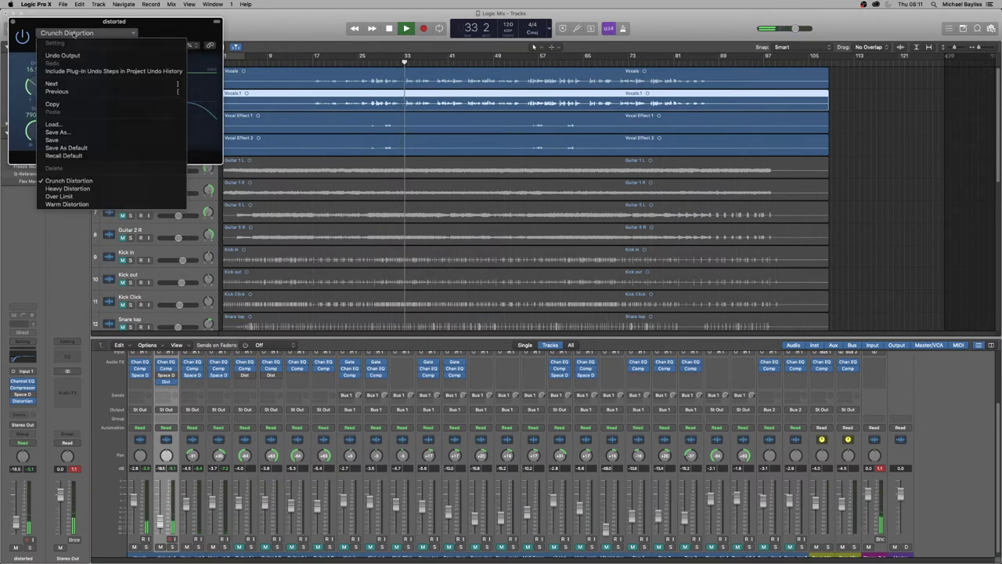
pyautogui.click(48, 35)
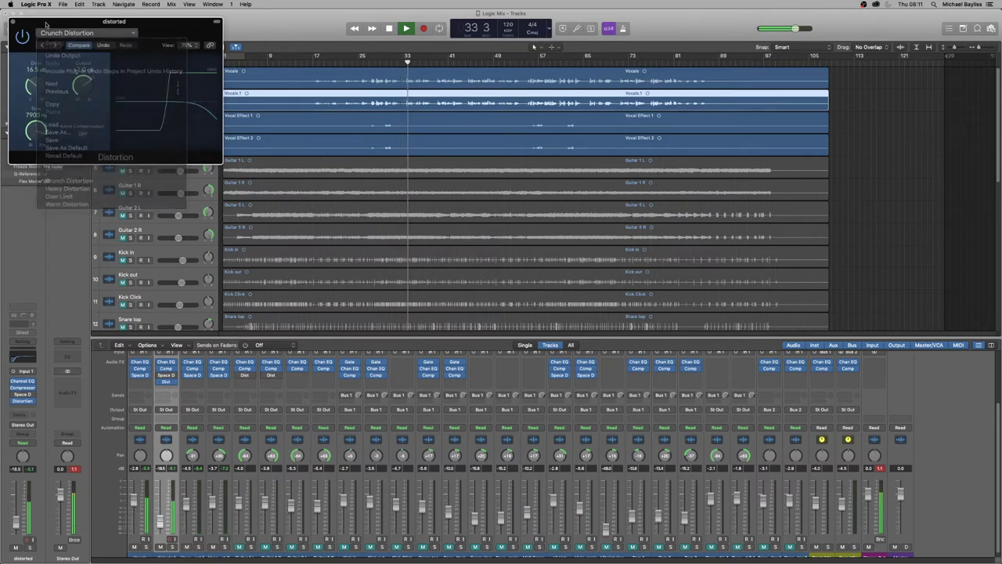
pyautogui.click(137, 35)
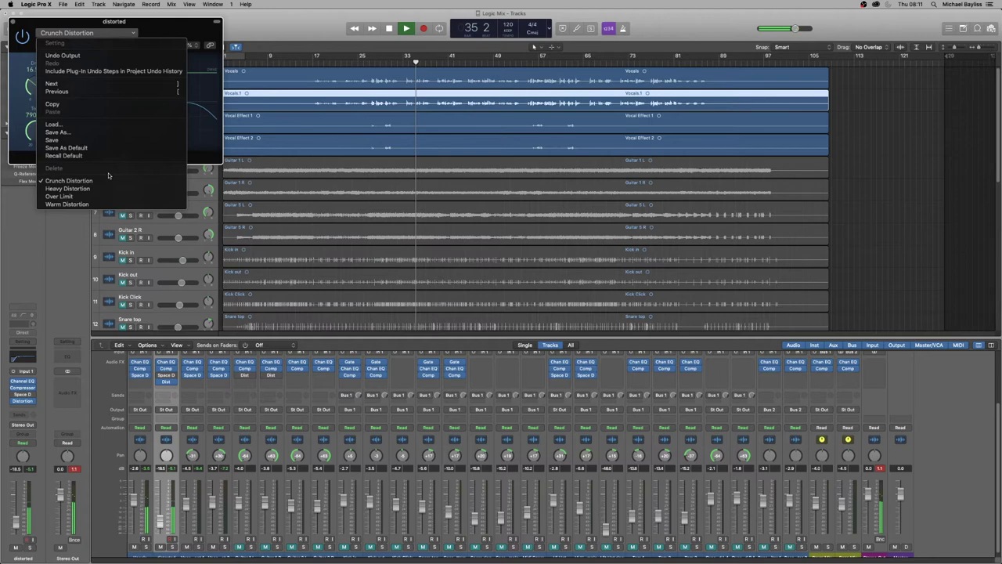
pyautogui.click(166, 28)
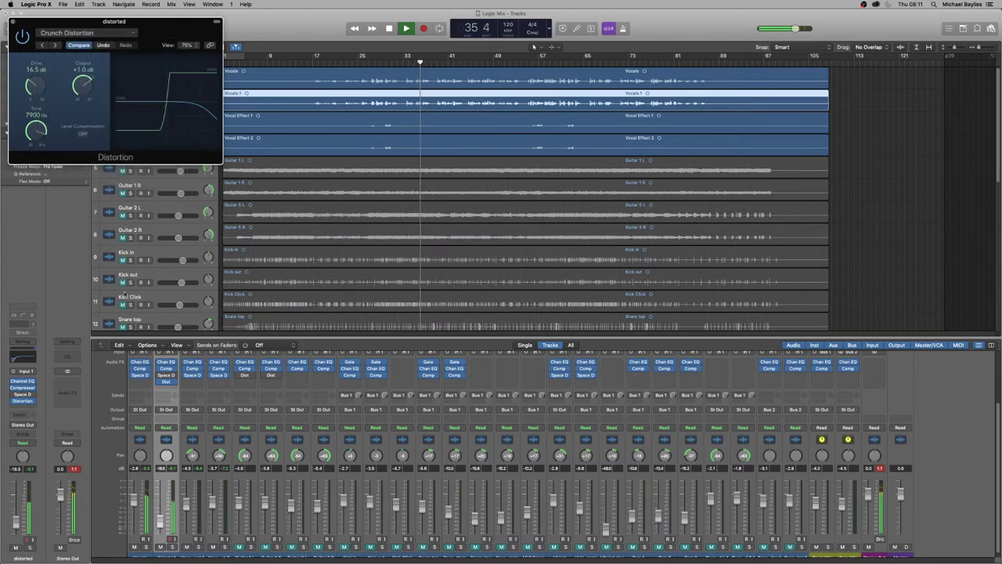
# - Try a stereo Bitcrusher after the Distortion on the distorted channel and browse its presets
pyautogui.click(162, 388)
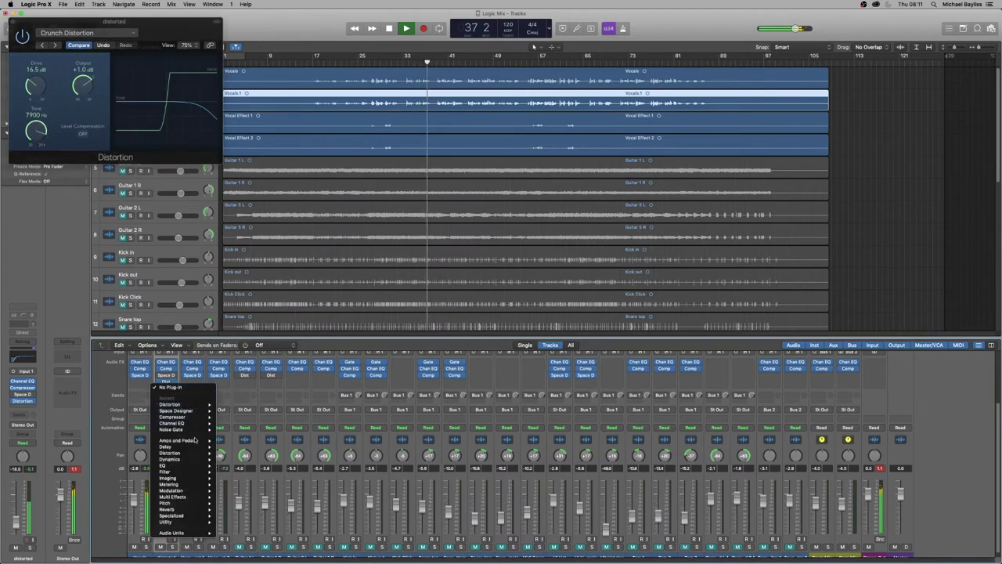
pyautogui.moveTo(199, 464)
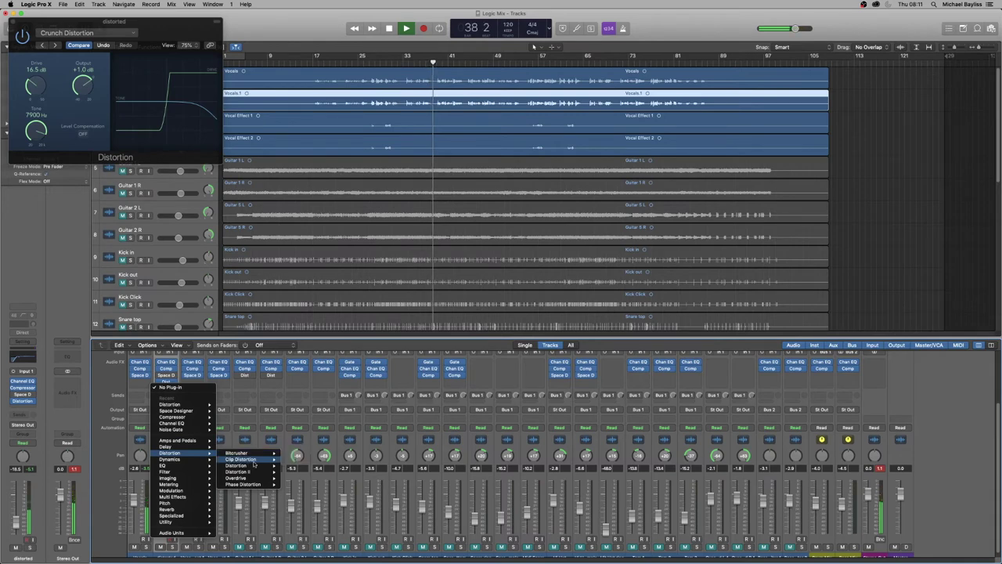
pyautogui.moveTo(260, 458)
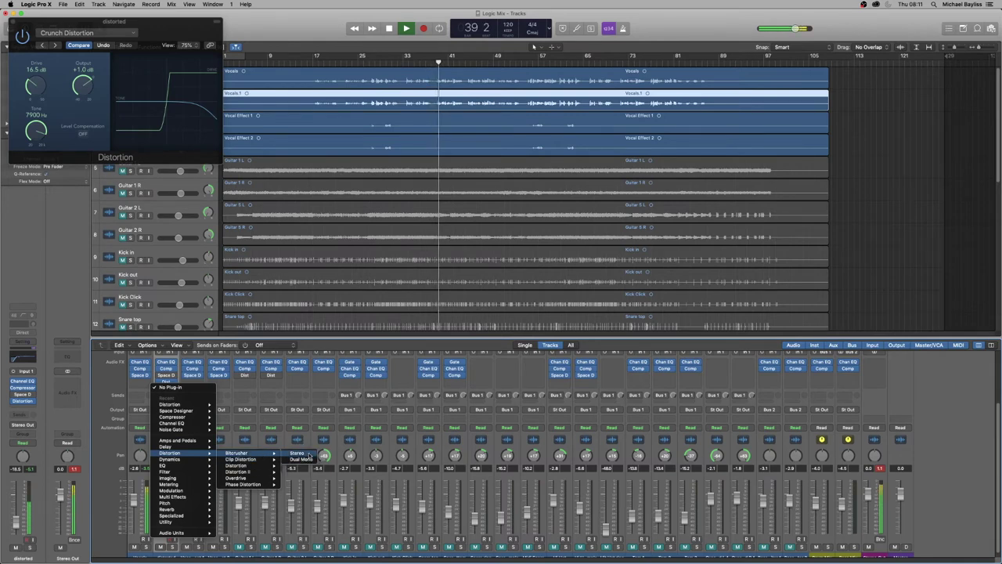
pyautogui.click(309, 456)
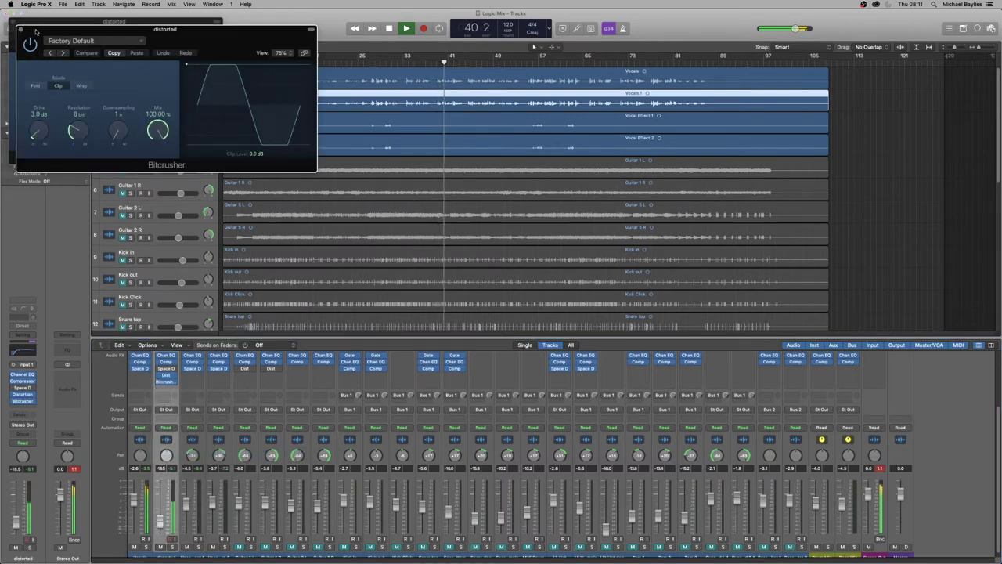
pyautogui.click(17, 22)
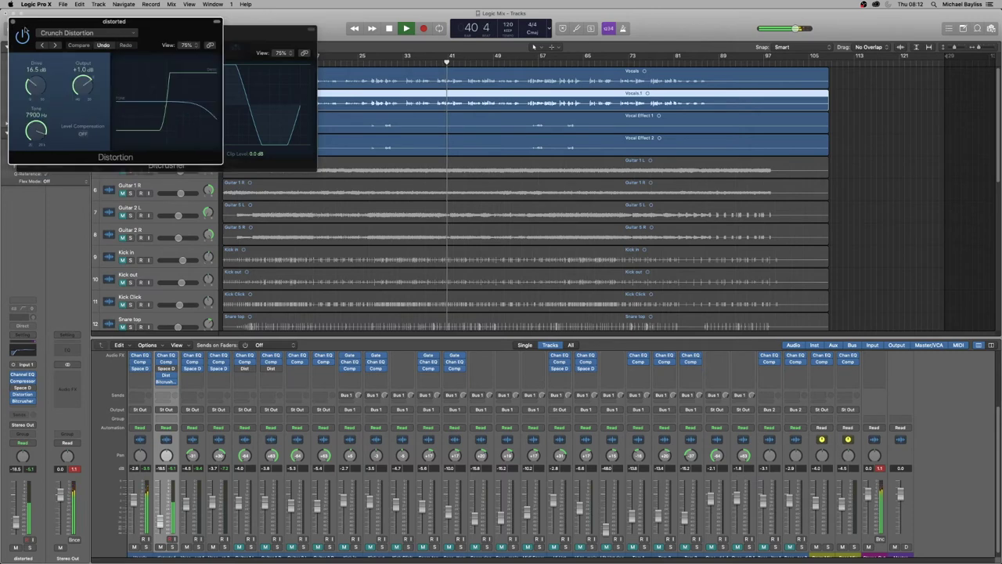
pyautogui.click(264, 35)
pyautogui.click(126, 43)
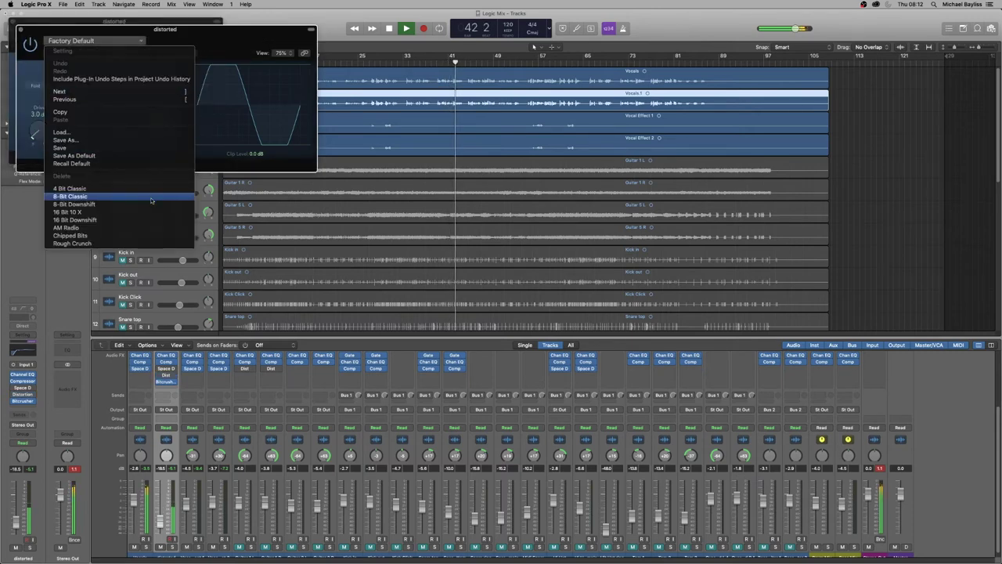
pyautogui.click(144, 245)
pyautogui.click(77, 23)
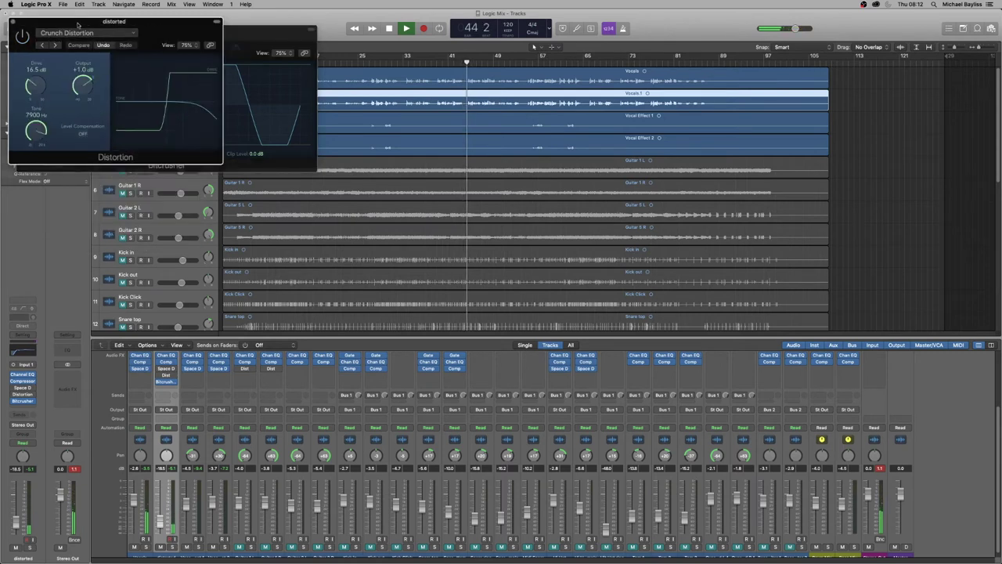
pyautogui.click(24, 39)
pyautogui.click(238, 30)
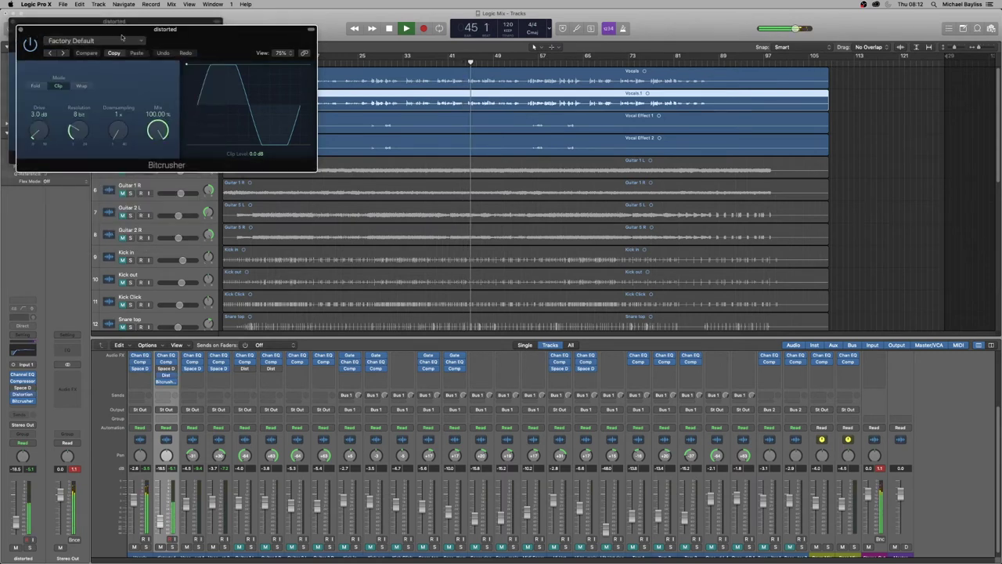
# - Close the Bitcrusher and remove it from the distorted channel's effects
pyautogui.click(21, 31)
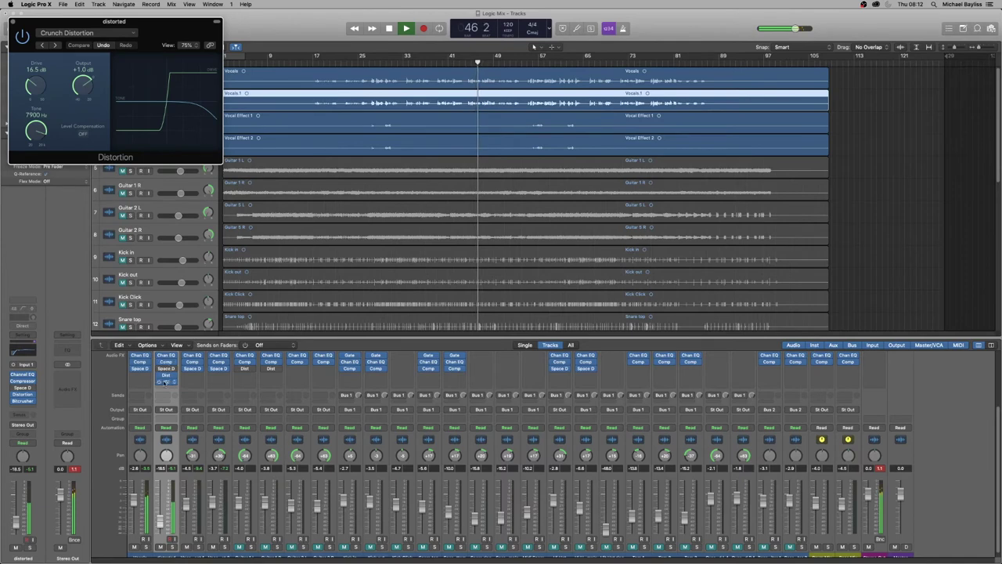
pyautogui.click(160, 382)
pyautogui.click(159, 382)
pyautogui.click(173, 384)
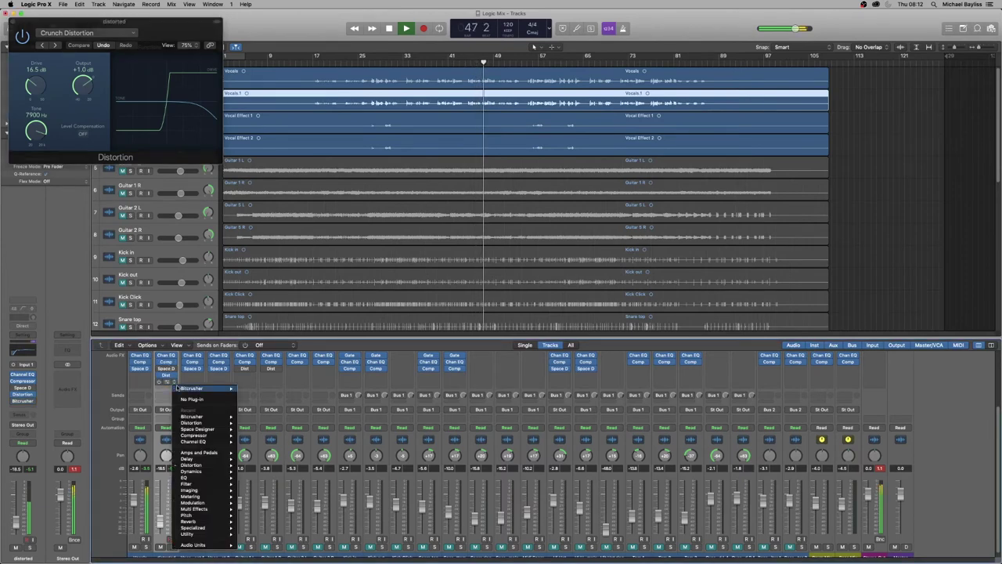
pyautogui.click(211, 399)
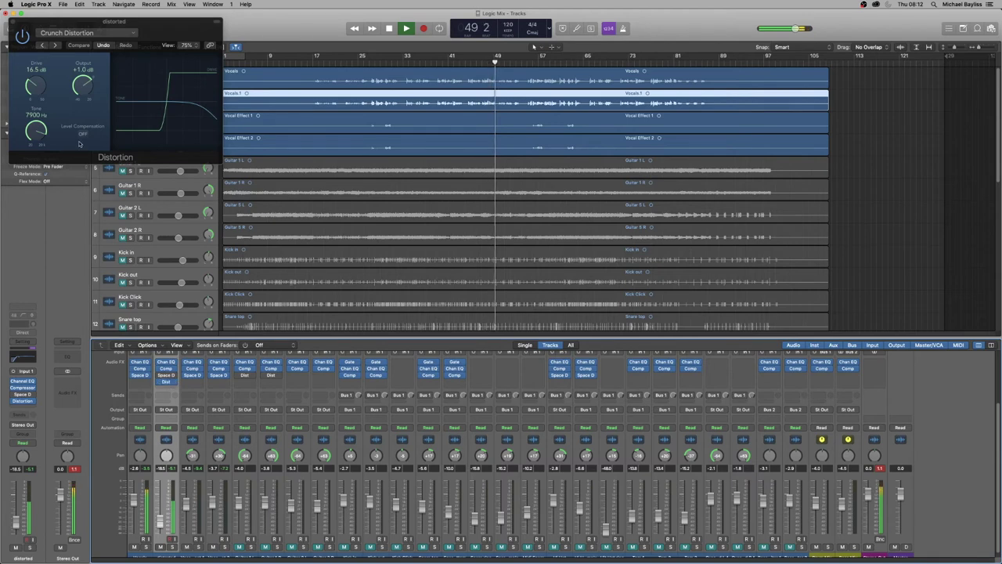
# - Set the distortion's drive to 25.0 dB and output to -5.0 dB, lower the distorted fader to -21.0 dB, and stop playback
pyautogui.moveTo(42, 89); pyautogui.dragTo(34, 68)
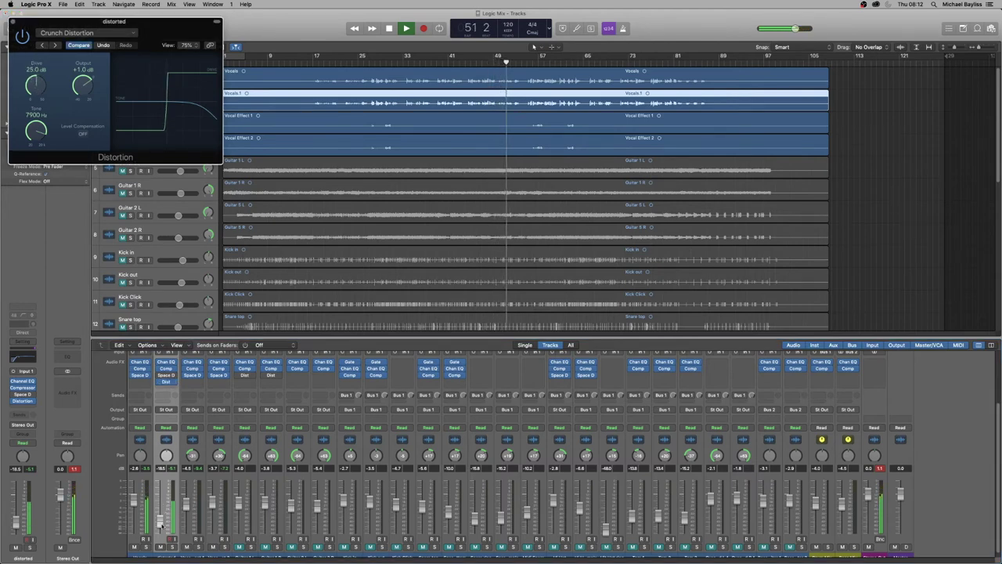
pyautogui.moveTo(161, 523); pyautogui.dragTo(162, 529)
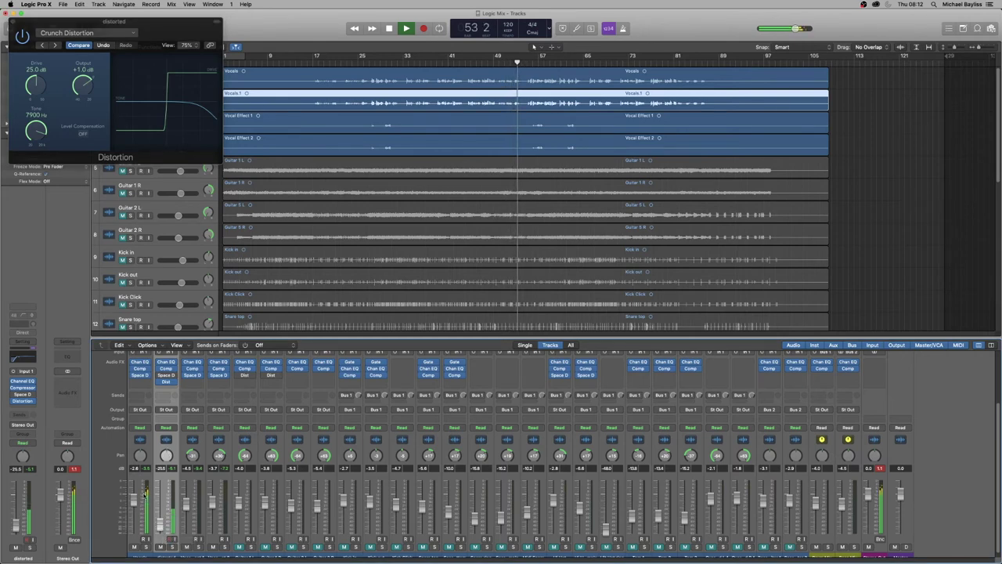
pyautogui.moveTo(161, 525); pyautogui.dragTo(162, 517)
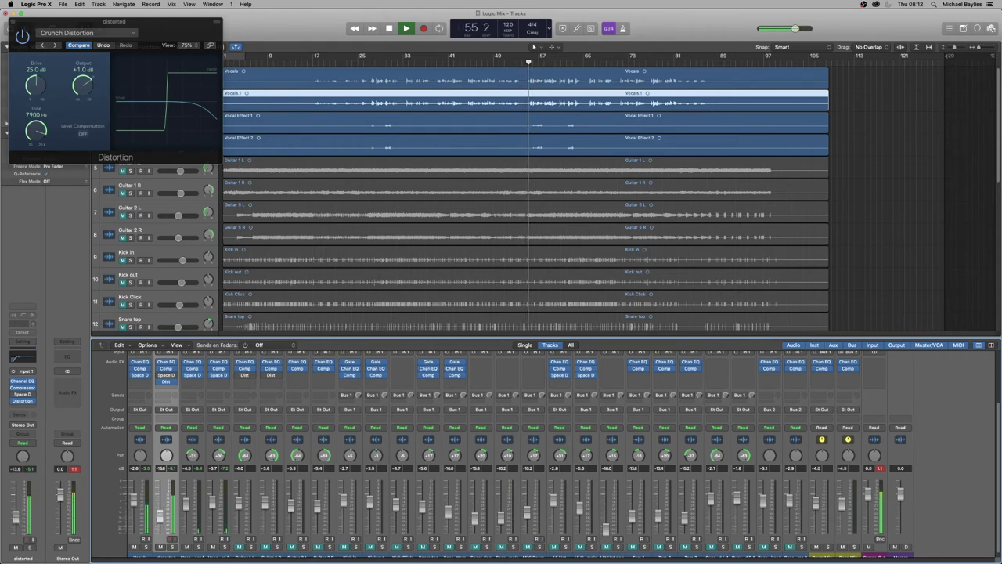
pyautogui.moveTo(161, 517); pyautogui.dragTo(162, 518)
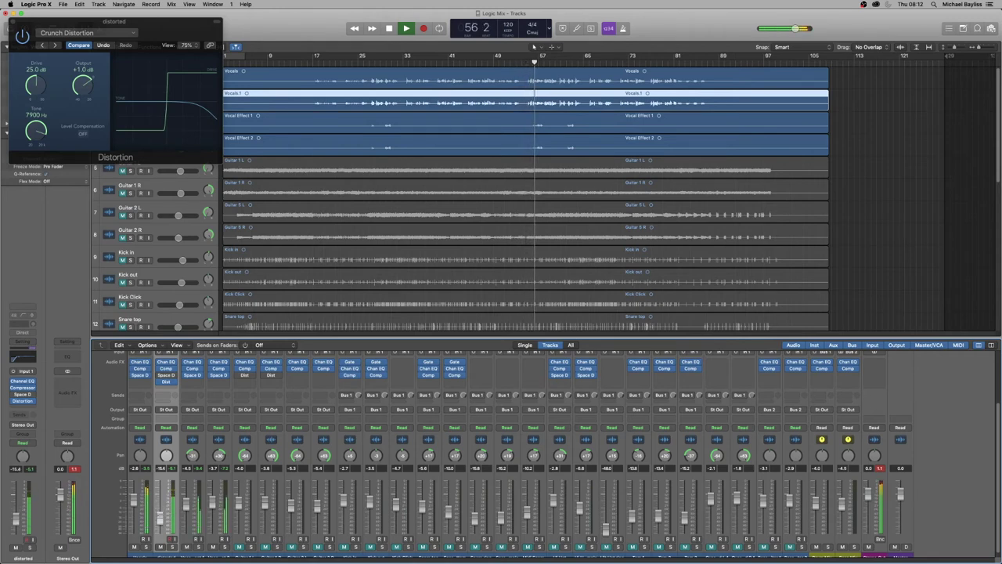
pyautogui.moveTo(83, 84); pyautogui.dragTo(83, 92)
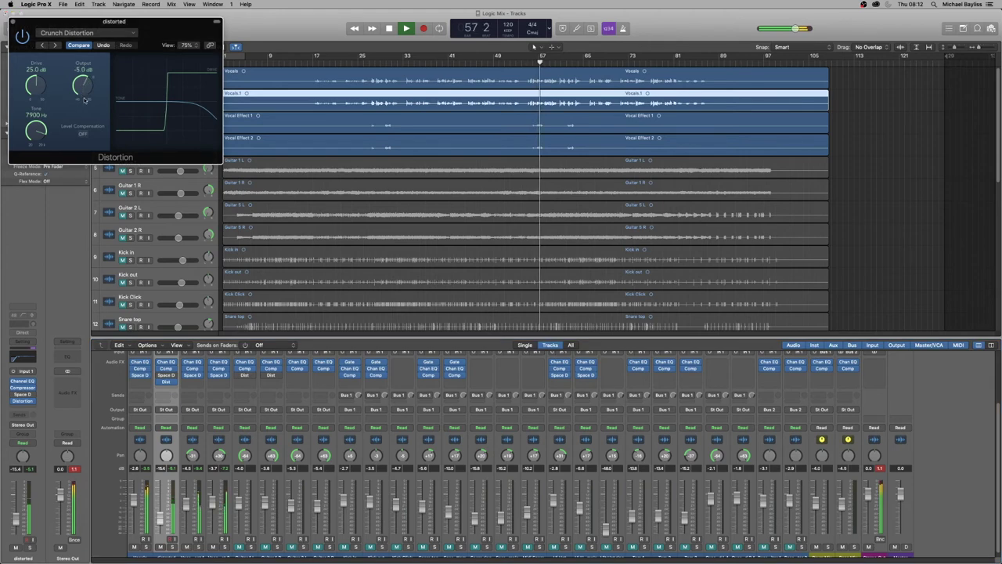
pyautogui.moveTo(160, 518); pyautogui.dragTo(160, 527)
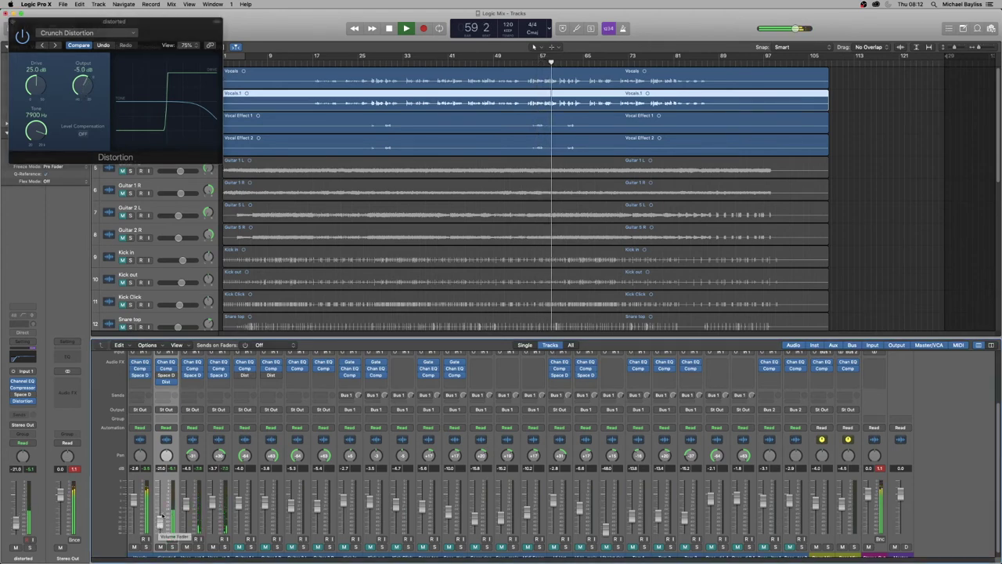
pyautogui.press('space')
pyautogui.click(10, 21)
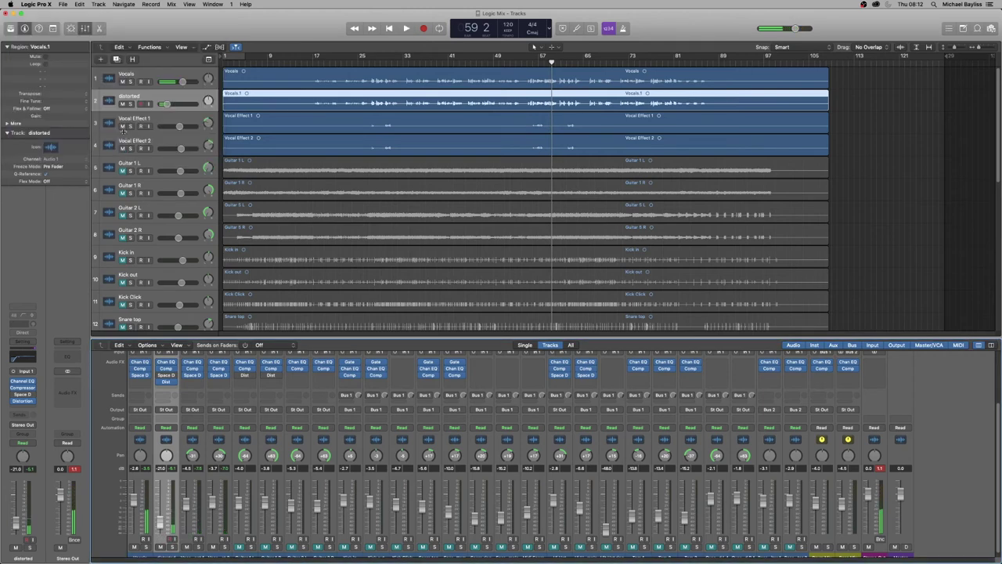
# - Unmute all the guitar, drum and bass tracks and play the full mix from the start of the song
pyautogui.moveTo(123, 171); pyautogui.dragTo(122, 336)
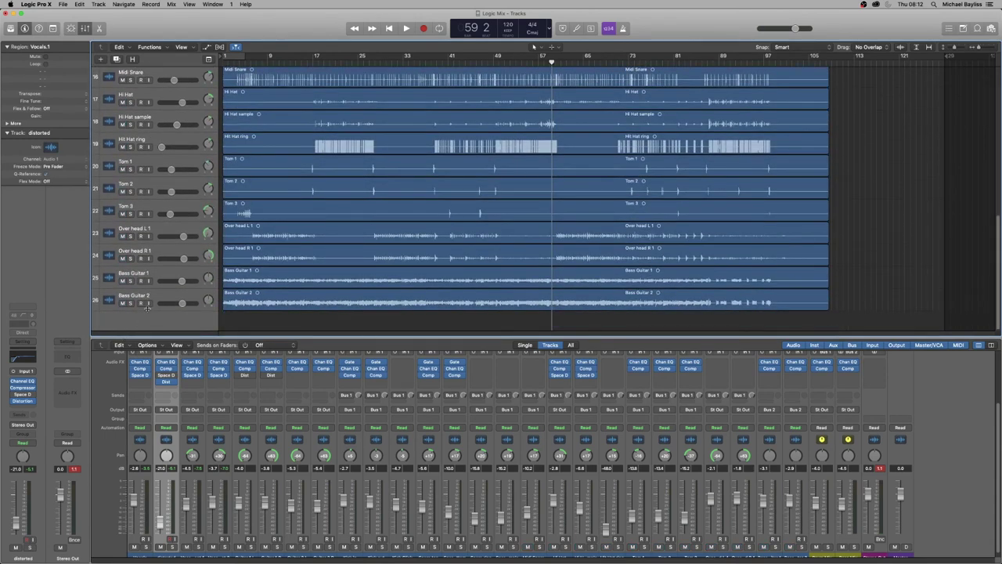
pyautogui.press('Return')
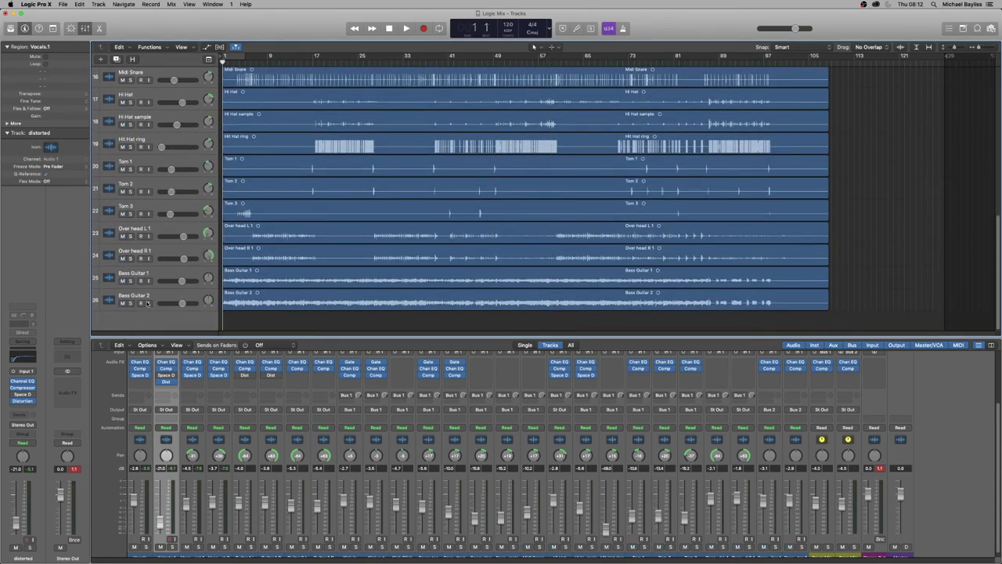
pyautogui.press('space')
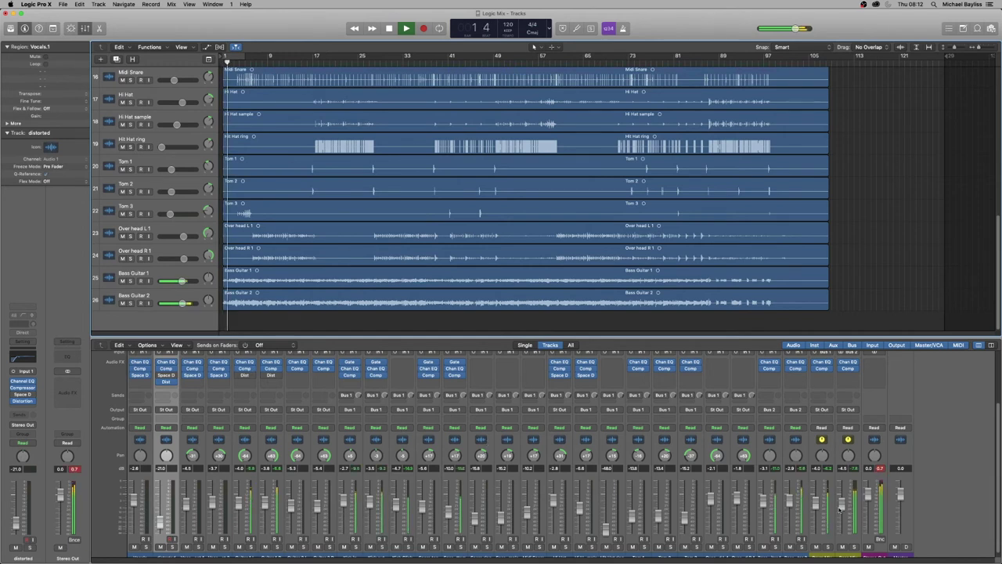
# - Reset the Stereo Out peak level reading and lower the Stereo Out fader to -1.4 dB
pyautogui.click(880, 467)
pyautogui.moveTo(868, 497); pyautogui.dragTo(868, 499)
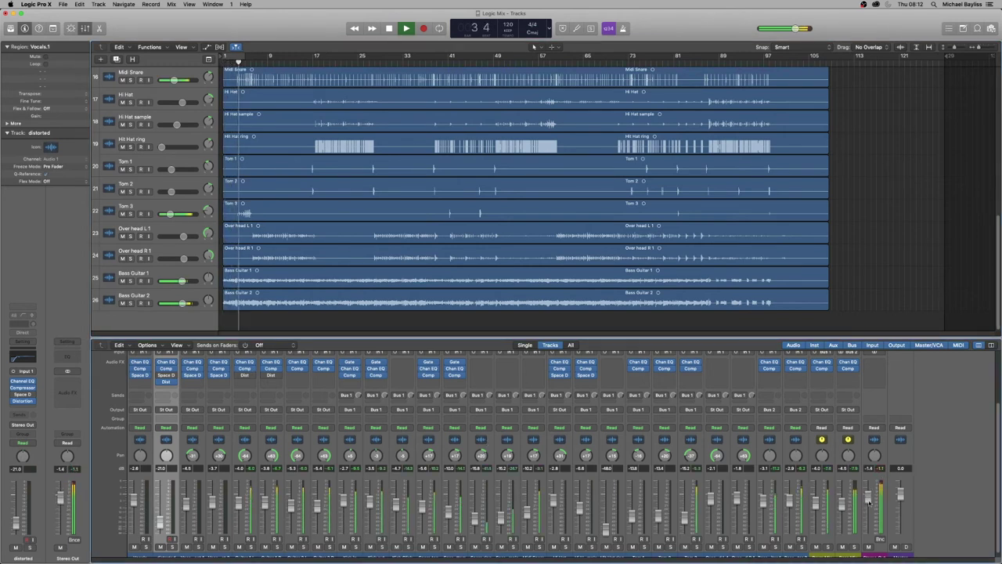
pyautogui.click(938, 462)
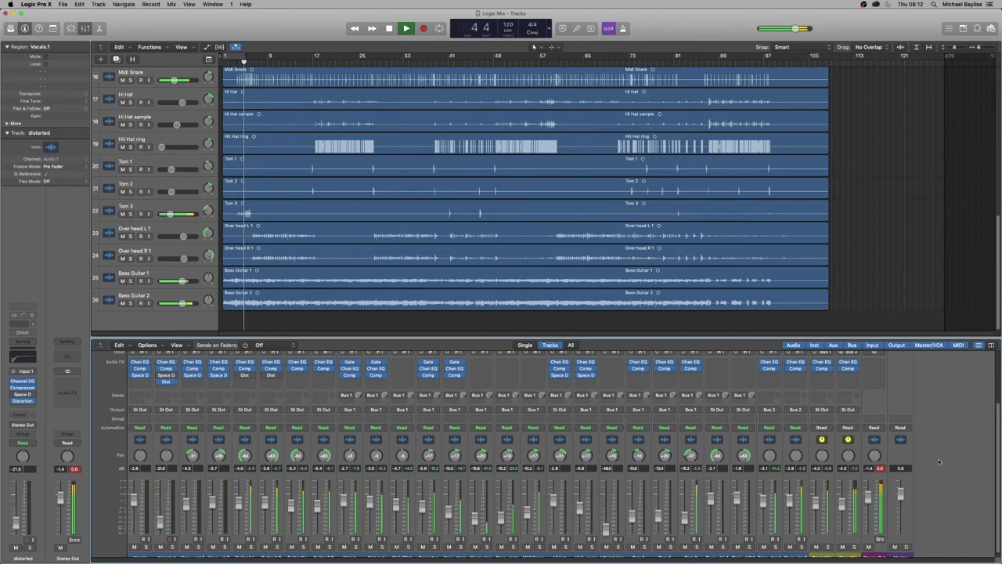
pyautogui.scroll(3, 938, 462)
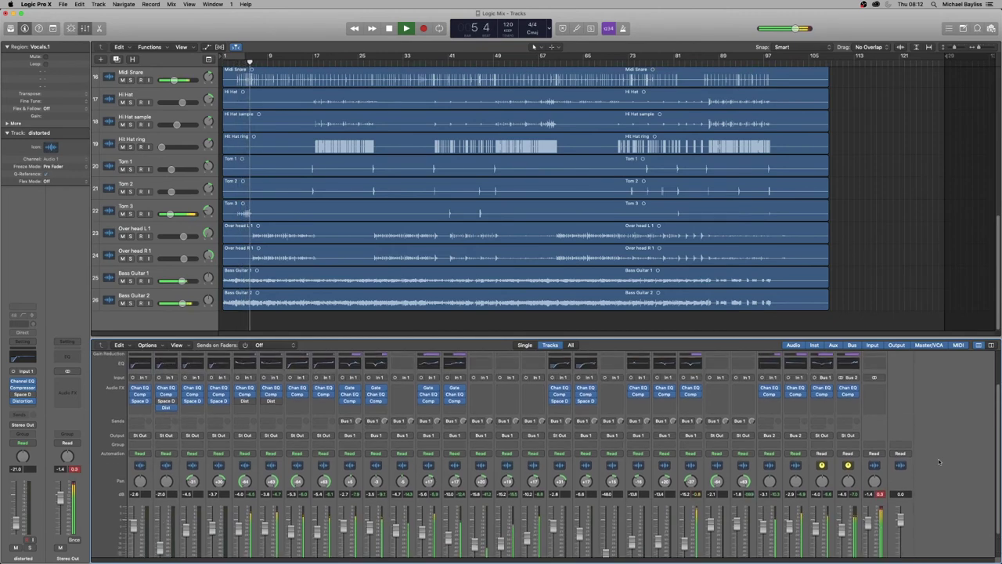
pyautogui.scroll(5, 939, 462)
pyautogui.scroll(-3, 939, 462)
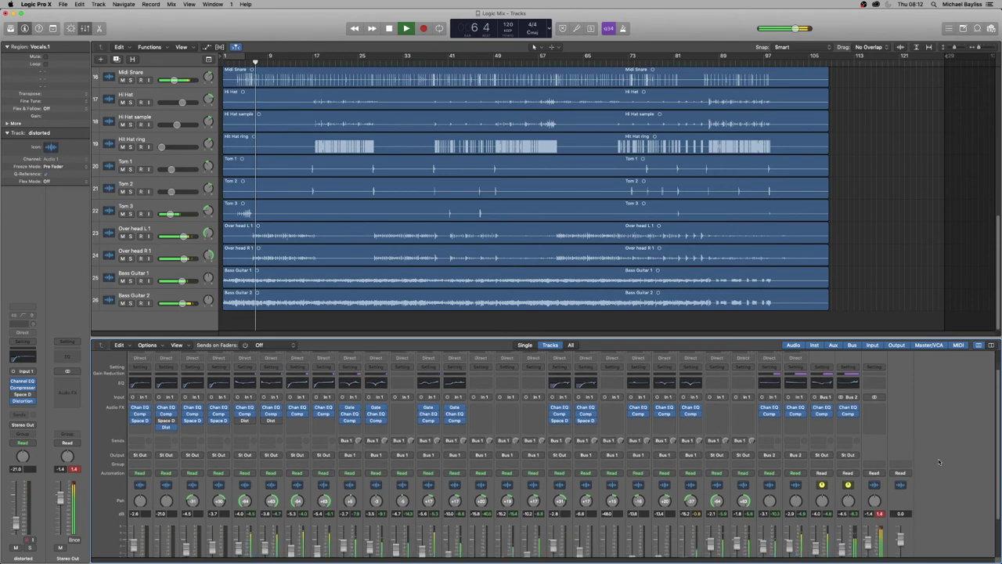
pyautogui.scroll(-3, 939, 461)
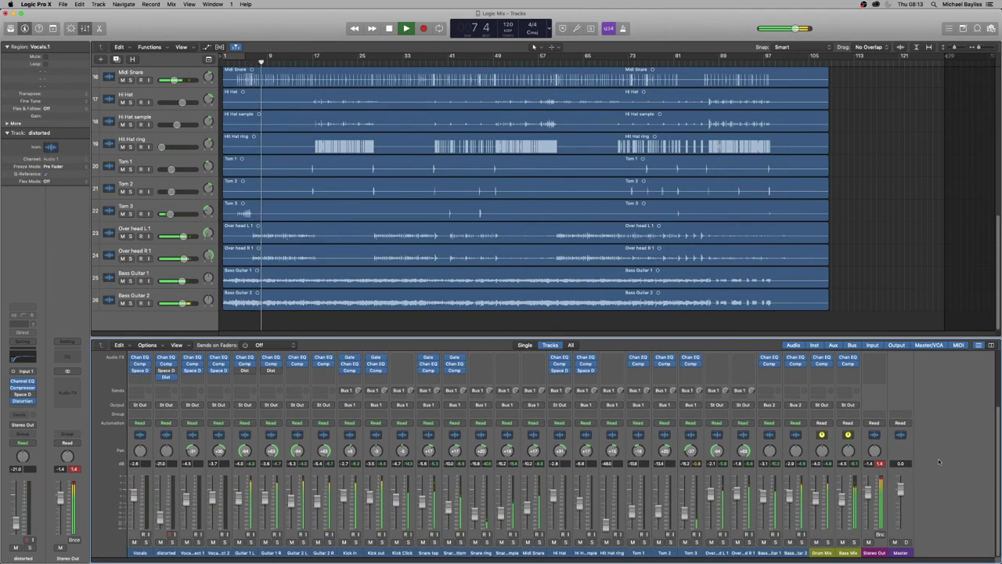
# - Lower the Stereo Out fader to -2.7 dB and reset its peak level reading
pyautogui.click(881, 464)
pyautogui.moveTo(870, 495); pyautogui.dragTo(869, 497)
pyautogui.click(880, 464)
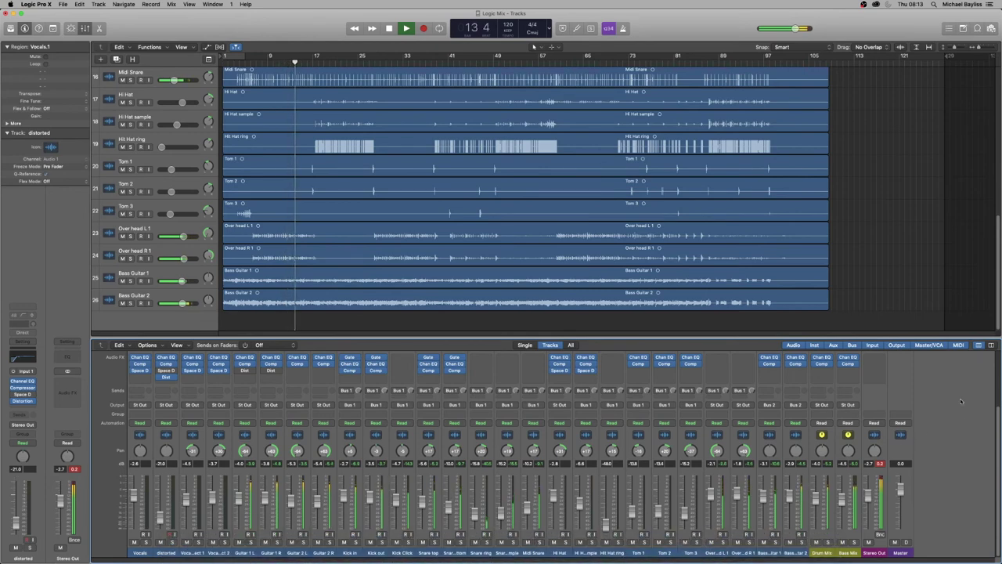
# - Raise the Vocals channel fader to 1.2 dB while the full mix plays
pyautogui.scroll(2, 961, 402)
pyautogui.scroll(3, 961, 400)
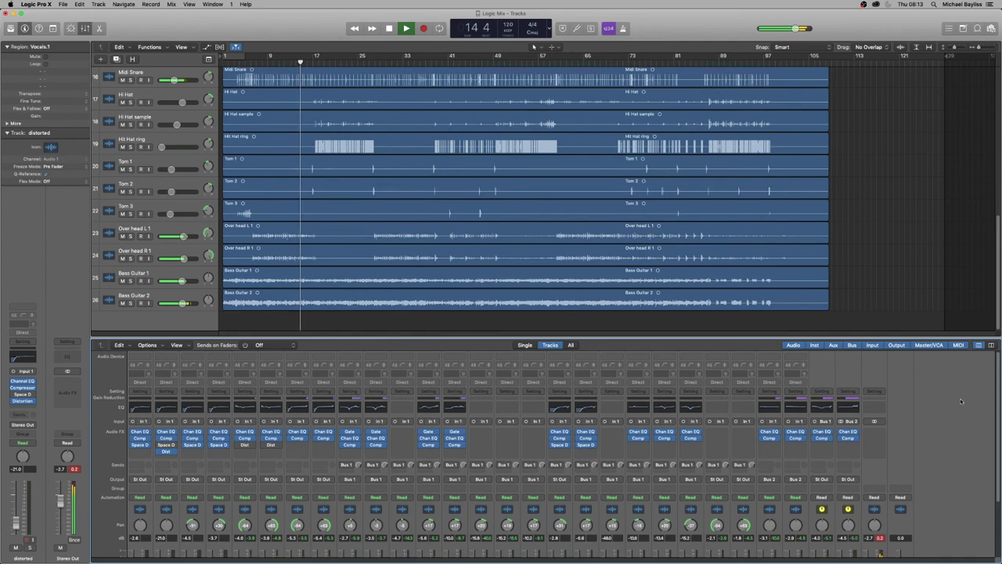
pyautogui.scroll(10, 925, 204)
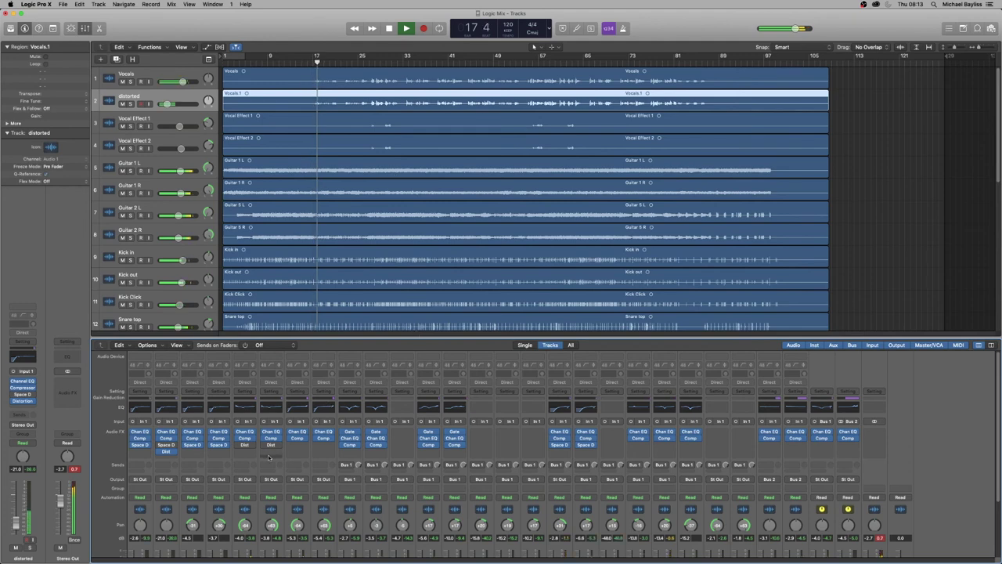
pyautogui.scroll(-3, 227, 468)
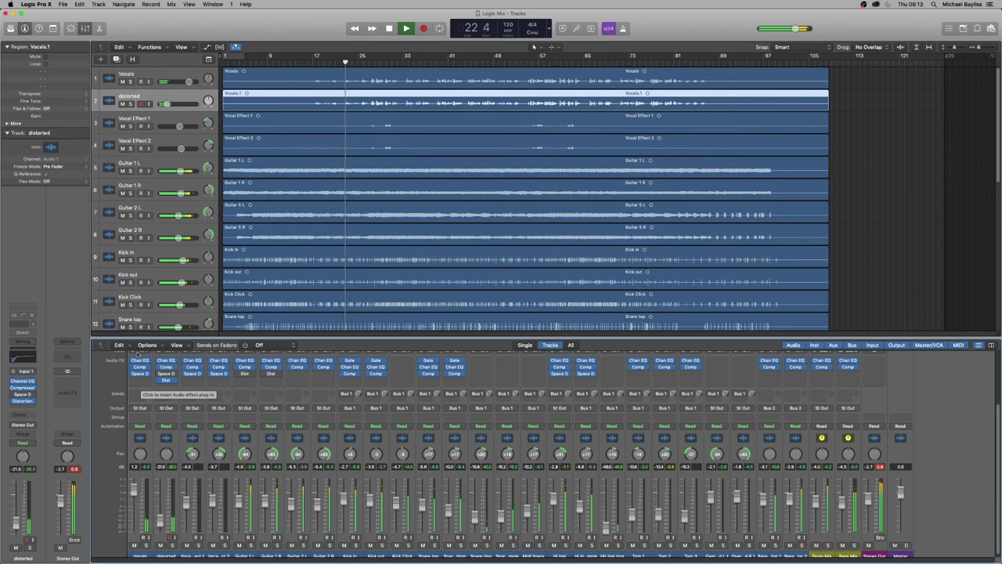
# - In the Vocals Channel EQ, boost the mid band by 4.0 dB around 510 Hz, raise the high shelf, and close the EQ
pyautogui.click(140, 360)
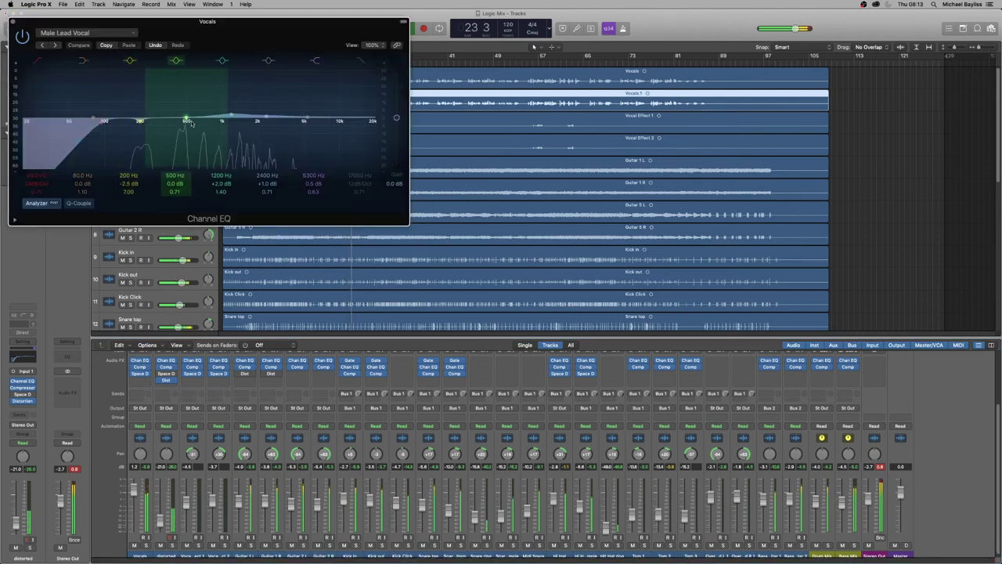
pyautogui.moveTo(186, 119); pyautogui.dragTo(188, 110)
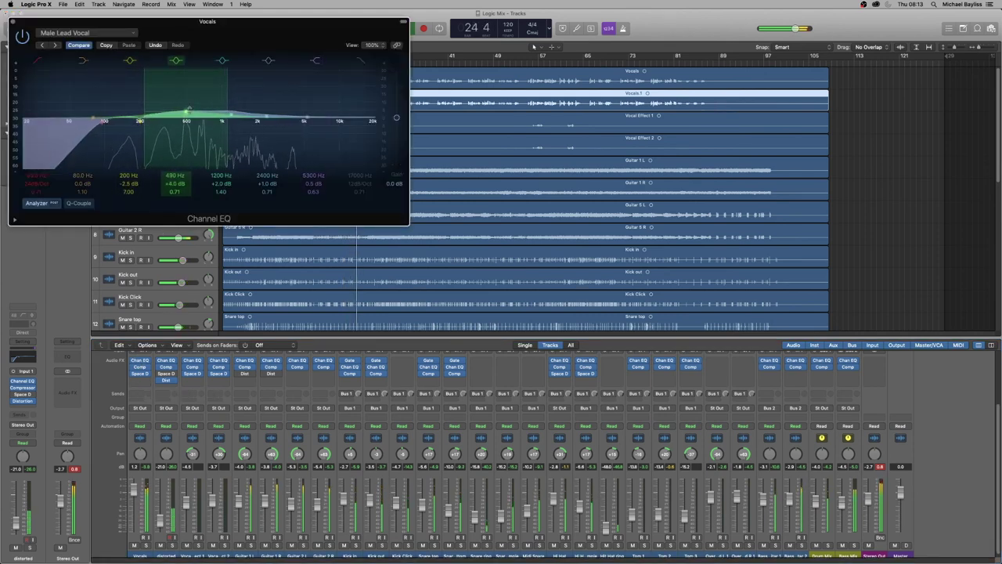
pyautogui.moveTo(354, 118)
pyautogui.mouseDown()
pyautogui.moveTo(354, 108)
pyautogui.moveTo(357, 135)
pyautogui.moveTo(365, 106)
pyautogui.mouseUp()
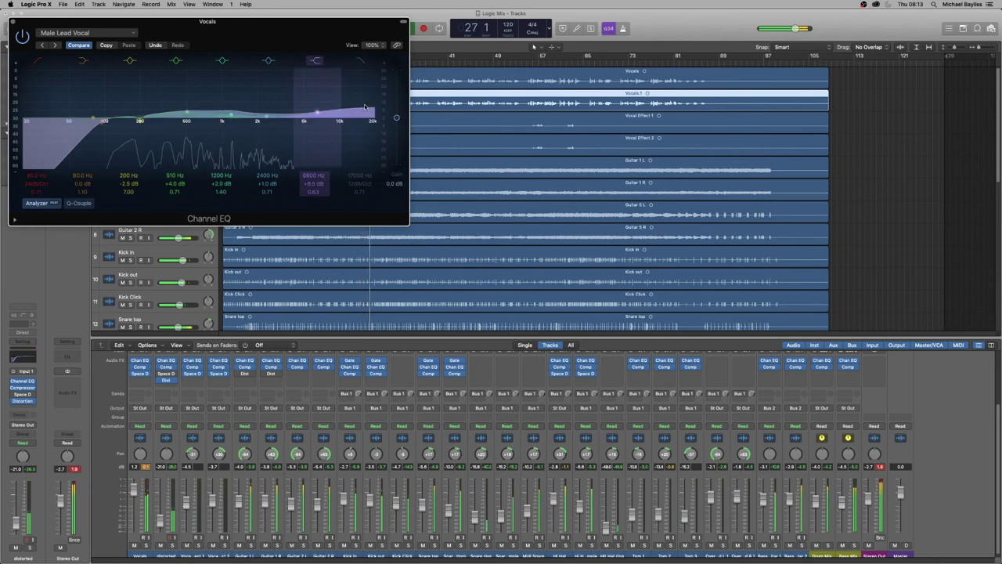
pyautogui.click(13, 21)
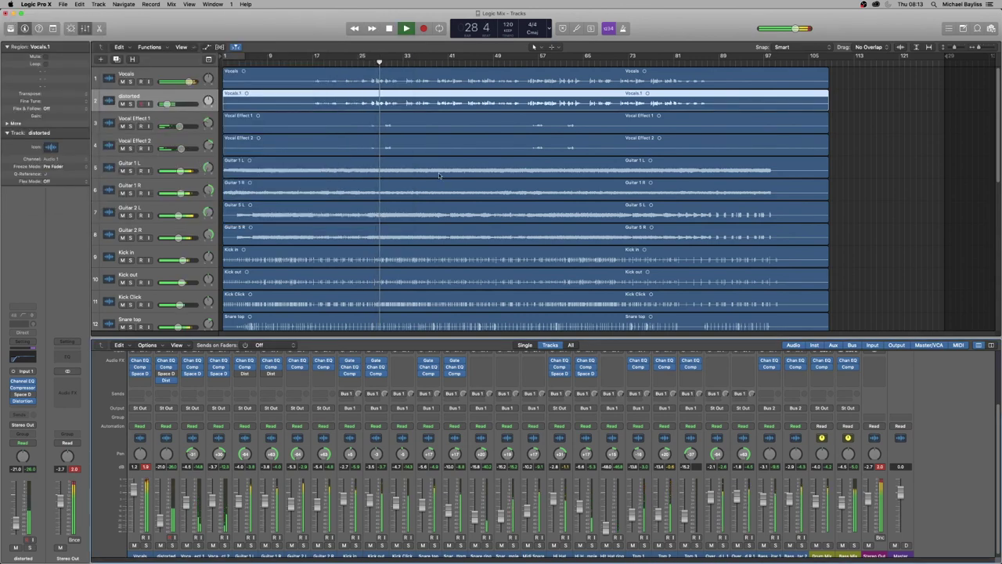